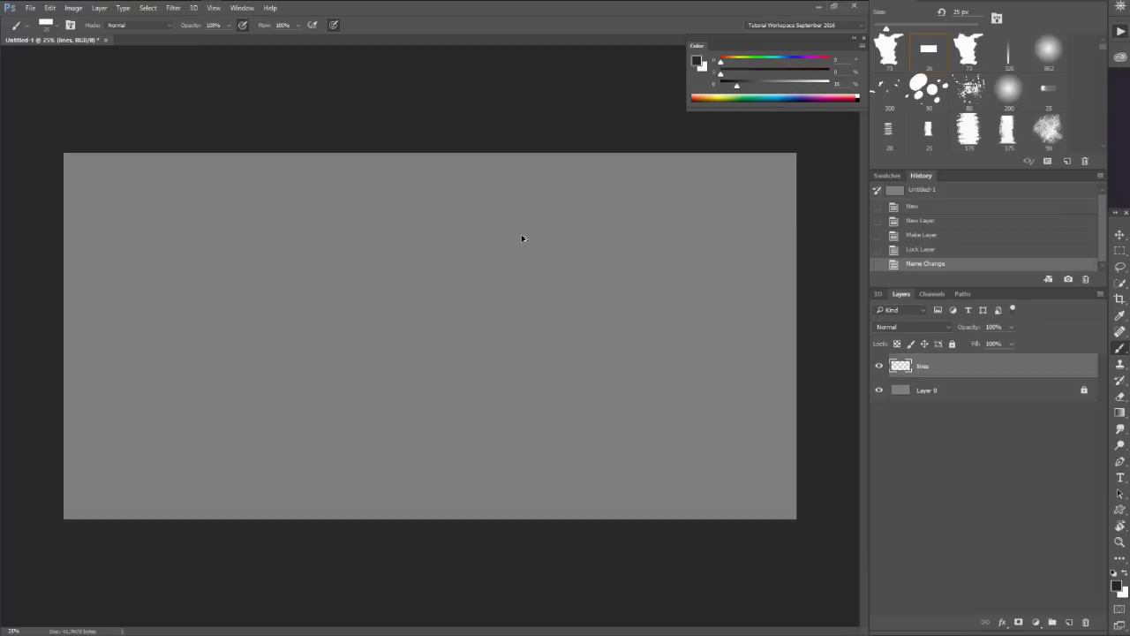
Check the document's image size with width and height shown in inches, and close the dialog without applying changes.
{"action": "key", "text": "ctrl+alt+i"}
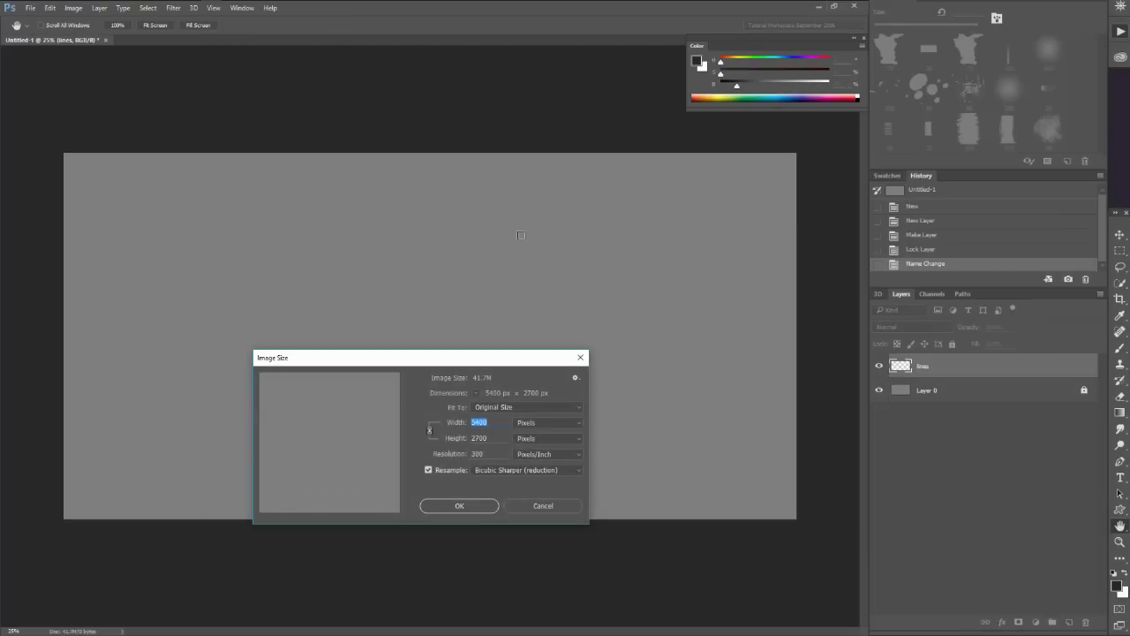
{"action": "left_click_drag", "start_coordinate": [447, 360], "coordinate": [430, 262]}
{"action": "left_click", "coordinate": [512, 327]}
{"action": "left_click", "coordinate": [514, 353]}
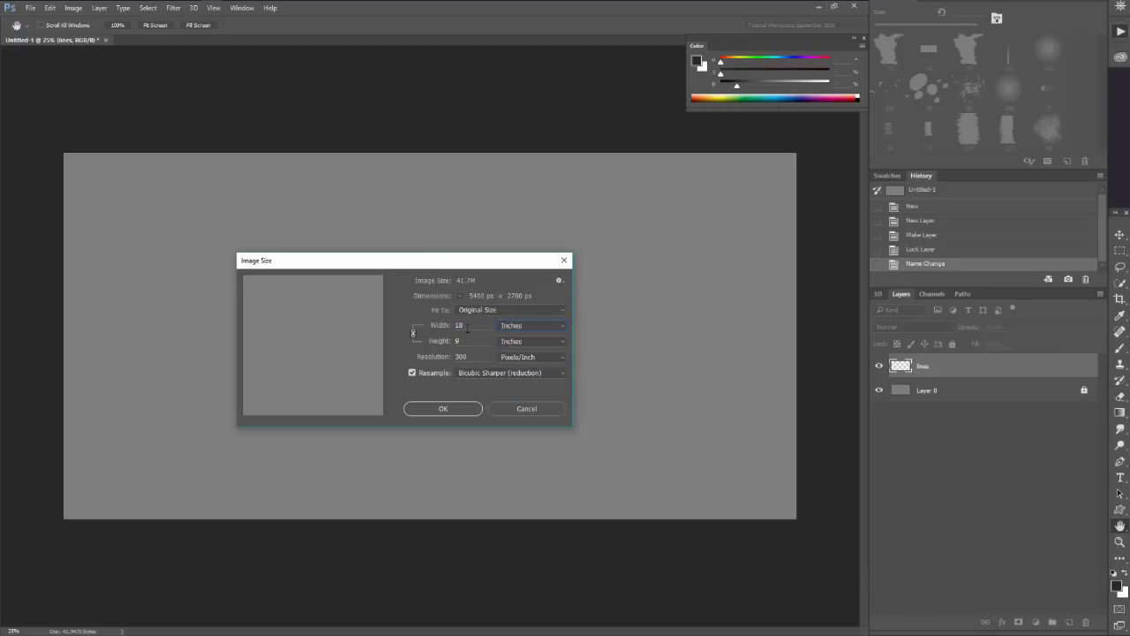
{"action": "left_click", "coordinate": [523, 409]}
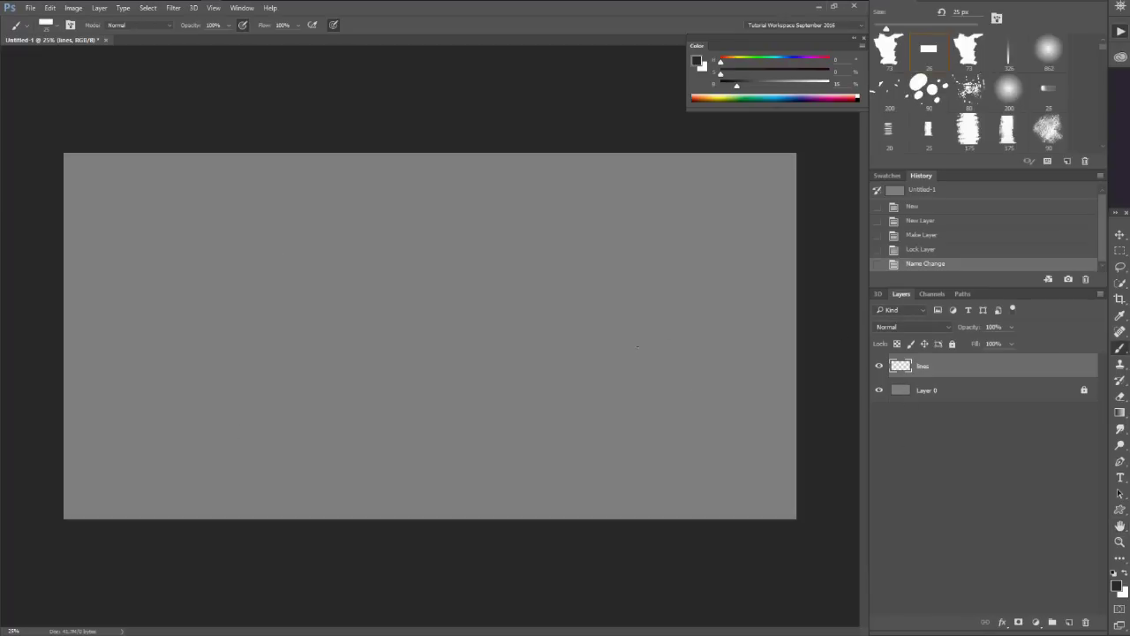
On the lines layer, brush a diagonal slope rising from the middle of the canvas's lower edge to its right edge.
{"action": "left_click", "coordinate": [914, 388]}
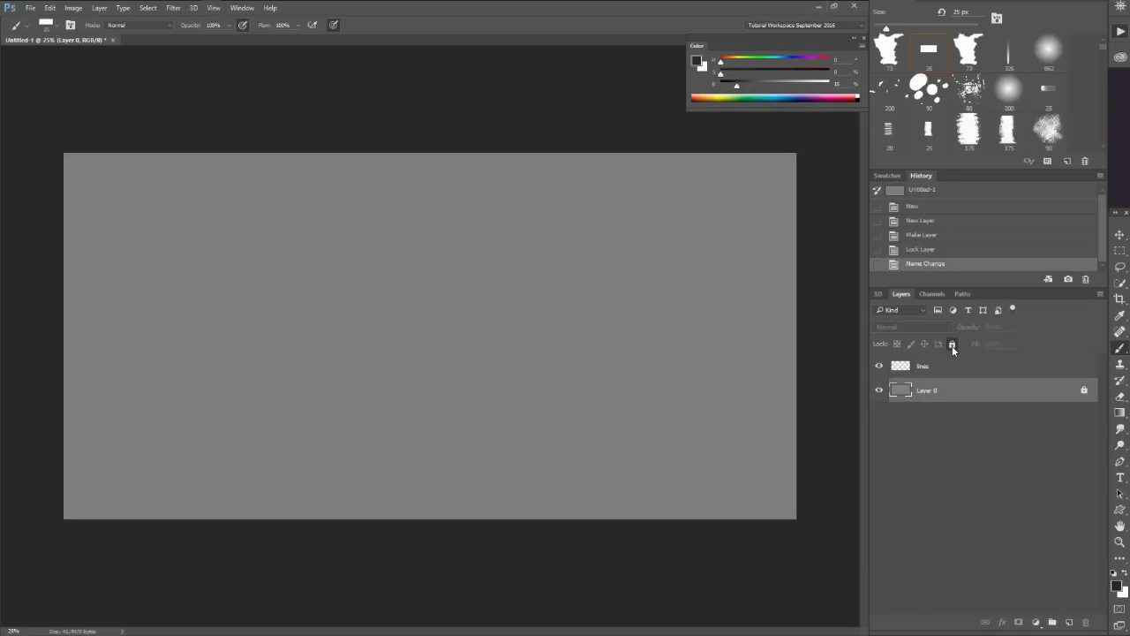
{"action": "left_click", "coordinate": [923, 367]}
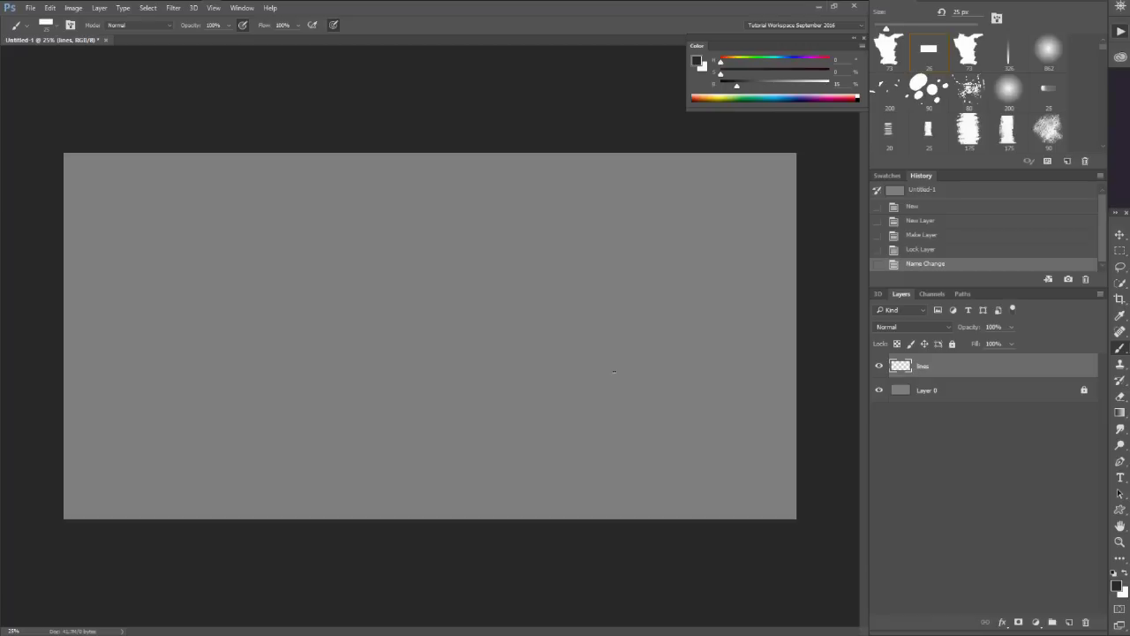
{"action": "left_click", "coordinate": [430, 336]}
{"action": "mouse_move", "coordinate": [810, 341]}
{"action": "left_mouse_down"}
{"action": "mouse_move", "coordinate": [462, 503]}
{"action": "mouse_move", "coordinate": [649, 413]}
{"action": "mouse_move", "coordinate": [356, 533]}
{"action": "left_mouse_up"}
{"action": "left_click_drag", "start_coordinate": [831, 353], "coordinate": [379, 522]}
{"action": "left_click", "coordinate": [666, 401]}
{"action": "left_click", "coordinate": [336, 372]}
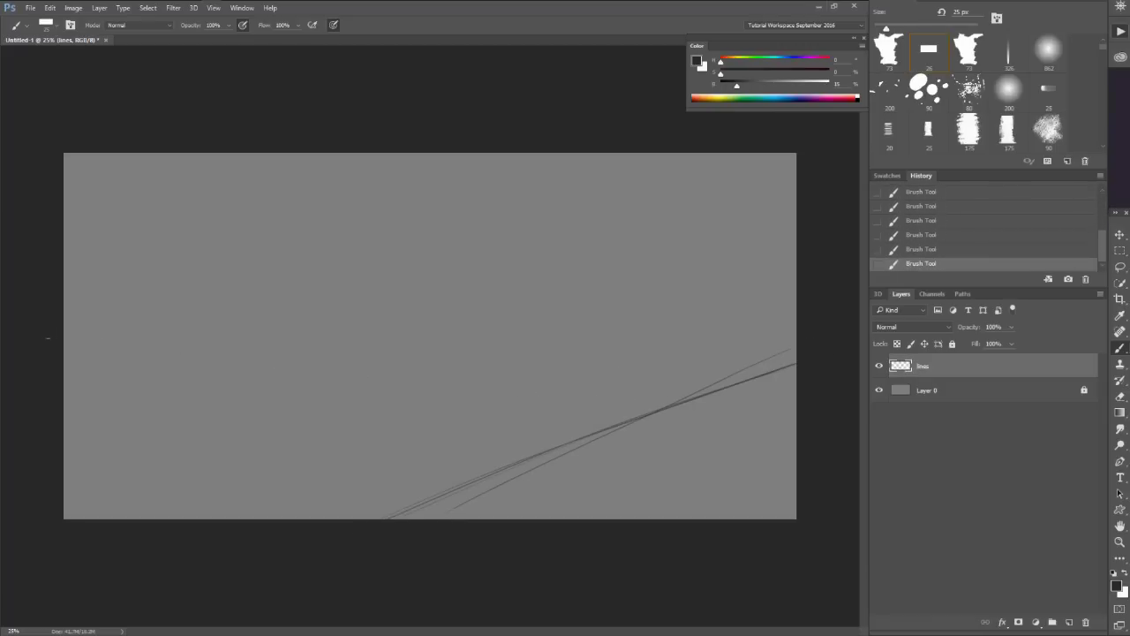
Sketch a gently falling horizon from the left canvas edge to the slope, with zigzag ground lines beneath it.
{"action": "mouse_move", "coordinate": [168, 371]}
{"action": "left_mouse_down"}
{"action": "mouse_move", "coordinate": [593, 425]}
{"action": "mouse_move", "coordinate": [67, 377]}
{"action": "left_mouse_up"}
{"action": "mouse_move", "coordinate": [180, 382]}
{"action": "left_mouse_down"}
{"action": "mouse_move", "coordinate": [402, 410]}
{"action": "mouse_move", "coordinate": [263, 428]}
{"action": "mouse_move", "coordinate": [294, 445]}
{"action": "mouse_move", "coordinate": [490, 474]}
{"action": "left_mouse_up"}
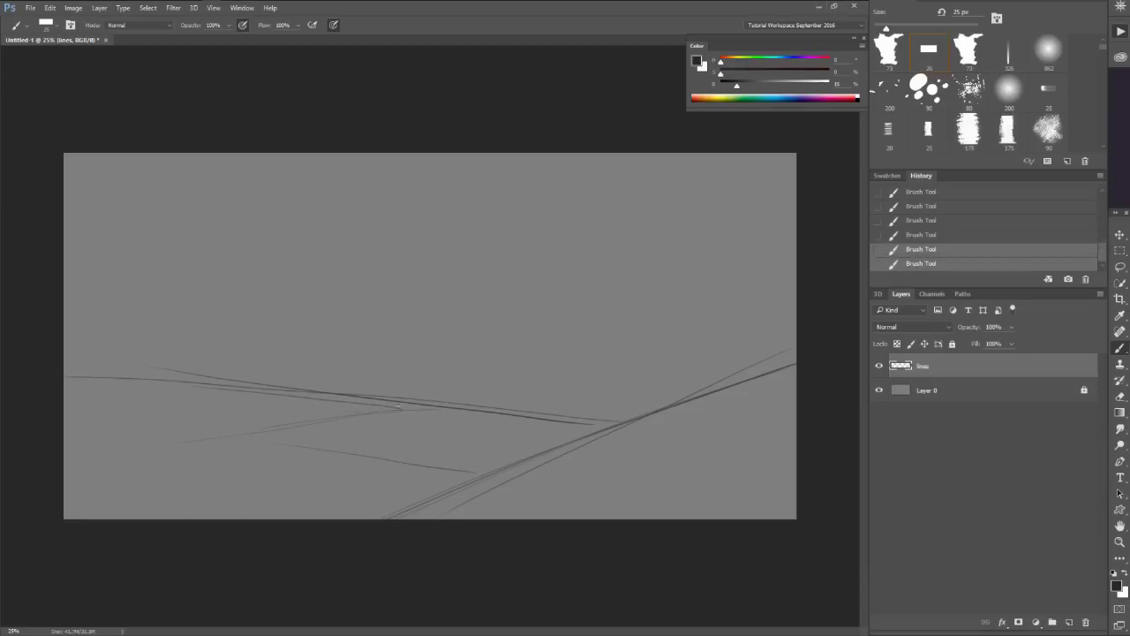
{"action": "left_click_drag", "start_coordinate": [245, 381], "coordinate": [415, 405]}
{"action": "left_click_drag", "start_coordinate": [325, 447], "coordinate": [466, 468]}
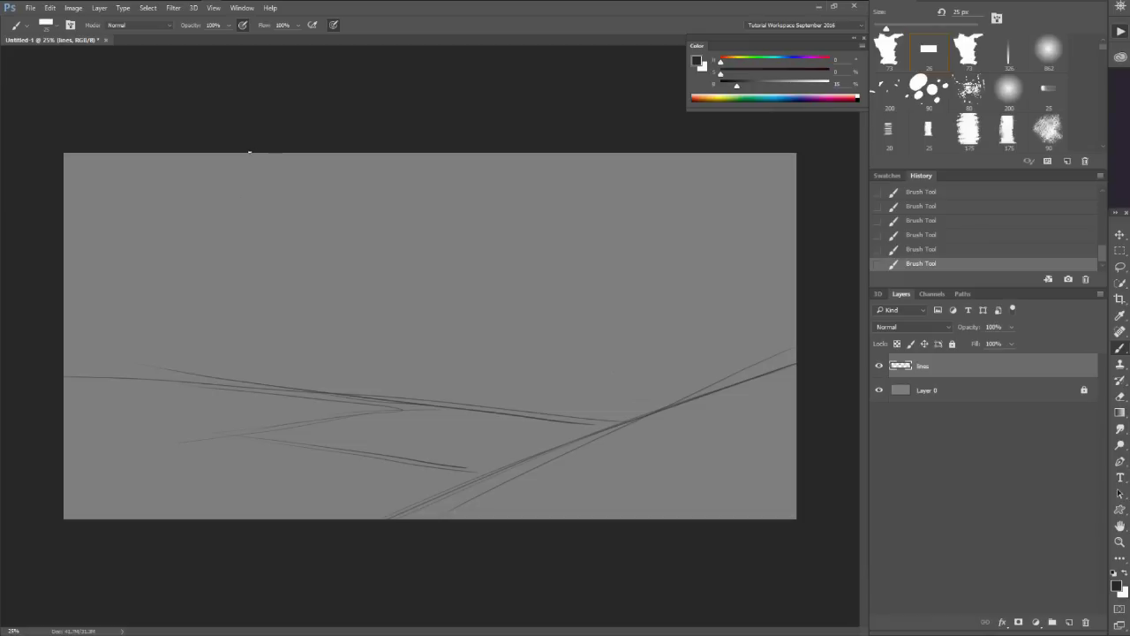
{"action": "left_click_drag", "start_coordinate": [186, 152], "coordinate": [202, 311]}
{"action": "key", "text": "ctrl+alt+z"}
{"action": "key", "text": "ctrl+alt+z"}
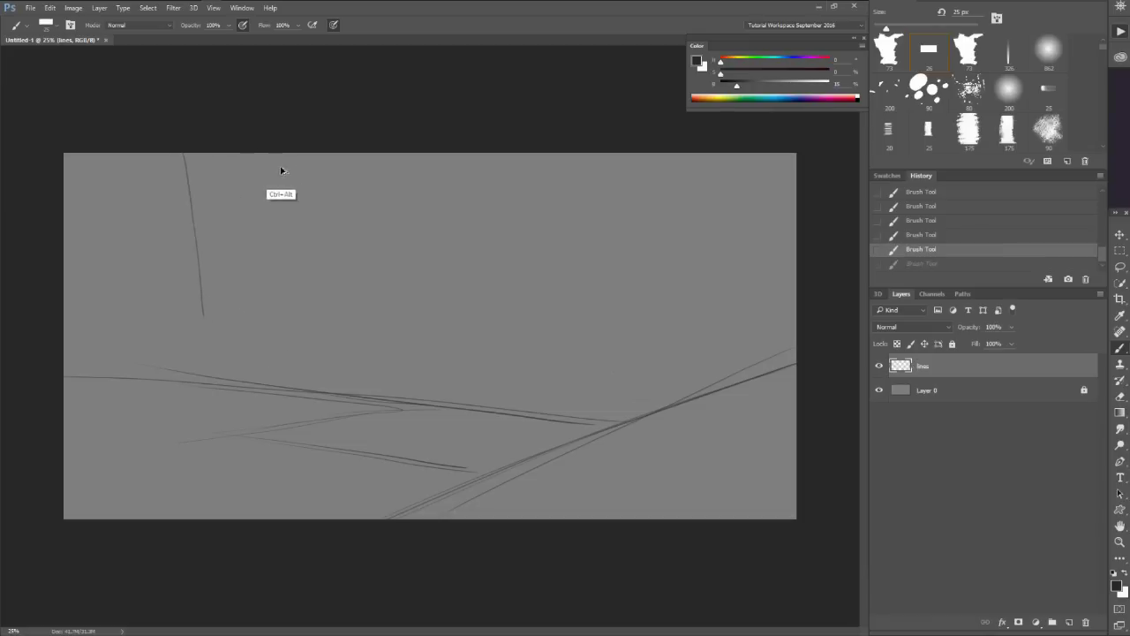
{"action": "key", "text": "ctrl+alt+z"}
{"action": "left_click_drag", "start_coordinate": [309, 155], "coordinate": [245, 328]}
{"action": "key", "text": "ctrl+alt+z"}
{"action": "left_click_drag", "start_coordinate": [357, 154], "coordinate": [284, 306]}
{"action": "key", "text": "ctrl+shift+z"}
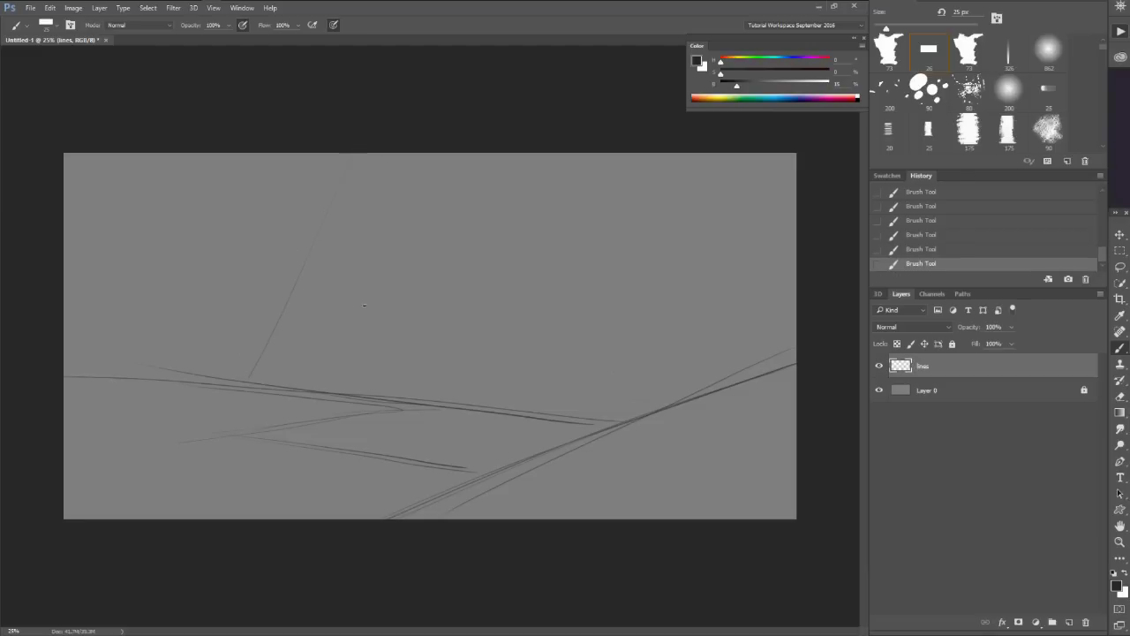
{"action": "mouse_move", "coordinate": [686, 252]}
{"action": "left_mouse_down"}
{"action": "mouse_move", "coordinate": [169, 449]}
{"action": "mouse_move", "coordinate": [258, 469]}
{"action": "mouse_move", "coordinate": [401, 435]}
{"action": "left_mouse_up"}
{"action": "key", "text": "ctrl+z"}
{"action": "mouse_move", "coordinate": [726, 295]}
{"action": "left_mouse_down"}
{"action": "mouse_move", "coordinate": [673, 372]}
{"action": "mouse_move", "coordinate": [194, 281]}
{"action": "mouse_move", "coordinate": [265, 371]}
{"action": "left_mouse_up"}
{"action": "key", "text": "ctrl+z"}
Sketch the angular outline of a large structure standing on the left horizon and running off the canvas top, erasing stray lines.
{"action": "mouse_move", "coordinate": [251, 154]}
{"action": "left_mouse_down"}
{"action": "mouse_move", "coordinate": [167, 285]}
{"action": "mouse_move", "coordinate": [203, 351]}
{"action": "mouse_move", "coordinate": [272, 153]}
{"action": "mouse_move", "coordinate": [167, 279]}
{"action": "mouse_move", "coordinate": [215, 360]}
{"action": "left_mouse_up"}
{"action": "left_click_drag", "start_coordinate": [281, 378], "coordinate": [363, 368]}
{"action": "mouse_move", "coordinate": [399, 318]}
{"action": "left_mouse_down"}
{"action": "mouse_move", "coordinate": [429, 141]}
{"action": "mouse_move", "coordinate": [399, 357]}
{"action": "mouse_move", "coordinate": [281, 394]}
{"action": "left_mouse_up"}
{"action": "mouse_move", "coordinate": [168, 283]}
{"action": "left_mouse_down"}
{"action": "mouse_move", "coordinate": [161, 273]}
{"action": "mouse_move", "coordinate": [265, 152]}
{"action": "mouse_move", "coordinate": [175, 266]}
{"action": "left_mouse_up"}
{"action": "key", "text": "e"}
{"action": "left_click_drag", "start_coordinate": [205, 223], "coordinate": [247, 169]}
{"action": "key", "text": "b"}
{"action": "left_click_drag", "start_coordinate": [162, 274], "coordinate": [237, 175]}
{"action": "left_click_drag", "start_coordinate": [237, 350], "coordinate": [271, 360]}
{"action": "mouse_move", "coordinate": [374, 349]}
{"action": "left_mouse_down"}
{"action": "mouse_move", "coordinate": [385, 349]}
{"action": "mouse_move", "coordinate": [255, 358]}
{"action": "mouse_move", "coordinate": [167, 268]}
{"action": "mouse_move", "coordinate": [172, 287]}
{"action": "left_mouse_up"}
{"action": "key", "text": "e"}
{"action": "key", "text": "b"}
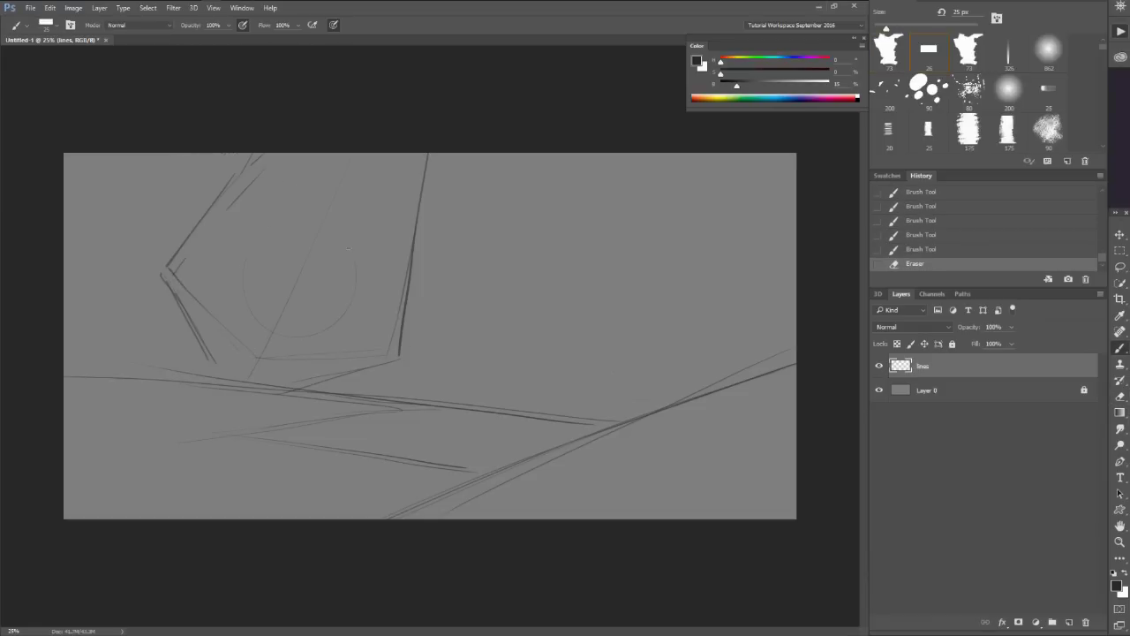
Erase the stray diagonal inside the structure and draw its front corner edge down to the ground, plus the lower hull edges.
{"action": "mouse_move", "coordinate": [331, 325]}
{"action": "left_mouse_down"}
{"action": "mouse_move", "coordinate": [256, 263]}
{"action": "mouse_move", "coordinate": [277, 328]}
{"action": "left_mouse_up"}
{"action": "key", "text": "ctrl+z"}
{"action": "key", "text": "e"}
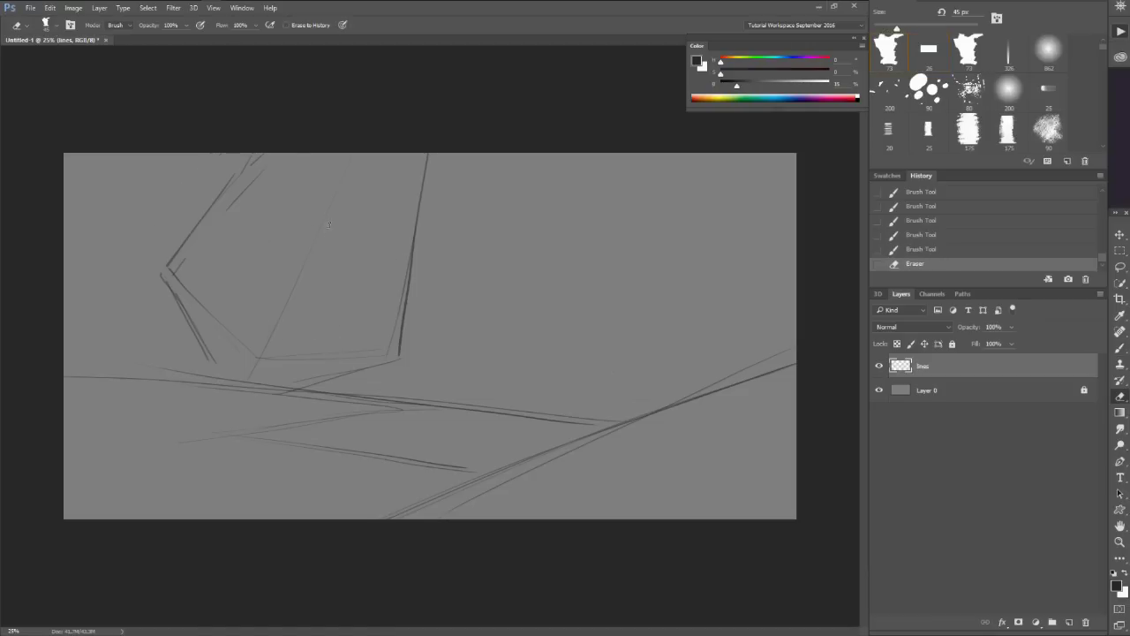
{"action": "left_click", "coordinate": [362, 163]}
{"action": "key", "text": "b"}
{"action": "mouse_move", "coordinate": [357, 159]}
{"action": "left_mouse_down"}
{"action": "mouse_move", "coordinate": [322, 344]}
{"action": "mouse_move", "coordinate": [279, 382]}
{"action": "left_mouse_up"}
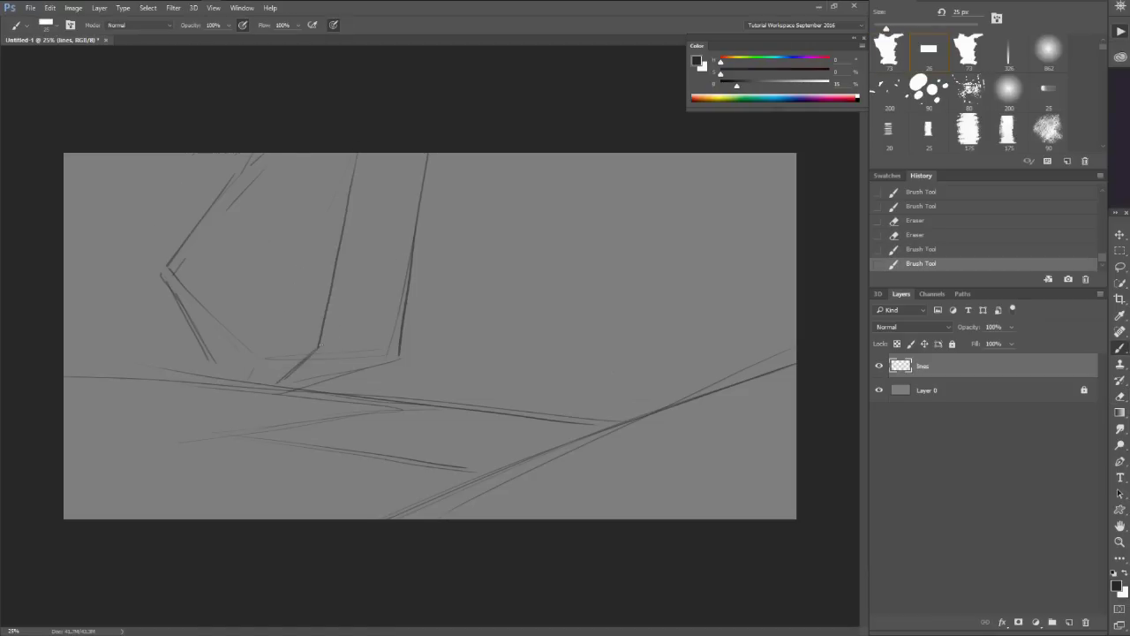
{"action": "left_click_drag", "start_coordinate": [316, 345], "coordinate": [163, 274]}
{"action": "left_click_drag", "start_coordinate": [319, 347], "coordinate": [390, 351]}
Draw a double circle on the structure's front and add paired vertical panel lines running from it to the base.
{"action": "mouse_move", "coordinate": [358, 303]}
{"action": "left_mouse_down"}
{"action": "mouse_move", "coordinate": [382, 275]}
{"action": "mouse_move", "coordinate": [295, 276]}
{"action": "mouse_move", "coordinate": [328, 305]}
{"action": "left_mouse_up"}
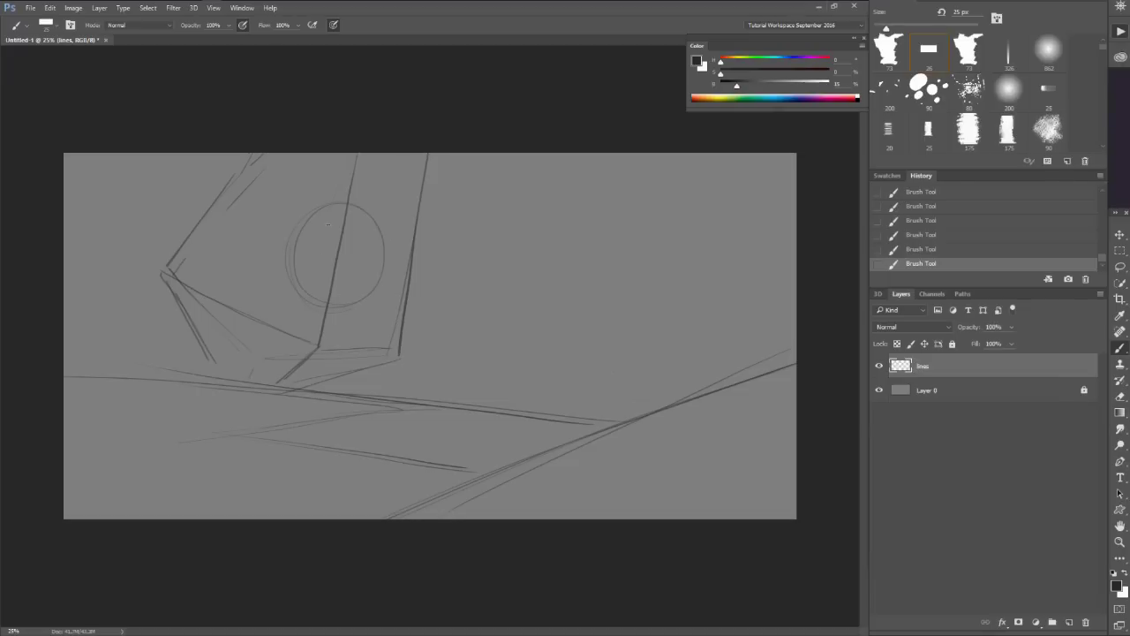
{"action": "left_click_drag", "start_coordinate": [278, 308], "coordinate": [277, 328]}
{"action": "left_click_drag", "start_coordinate": [288, 276], "coordinate": [278, 329]}
{"action": "mouse_move", "coordinate": [370, 292]}
{"action": "left_mouse_down"}
{"action": "mouse_move", "coordinate": [363, 340]}
{"action": "mouse_move", "coordinate": [341, 364]}
{"action": "left_mouse_up"}
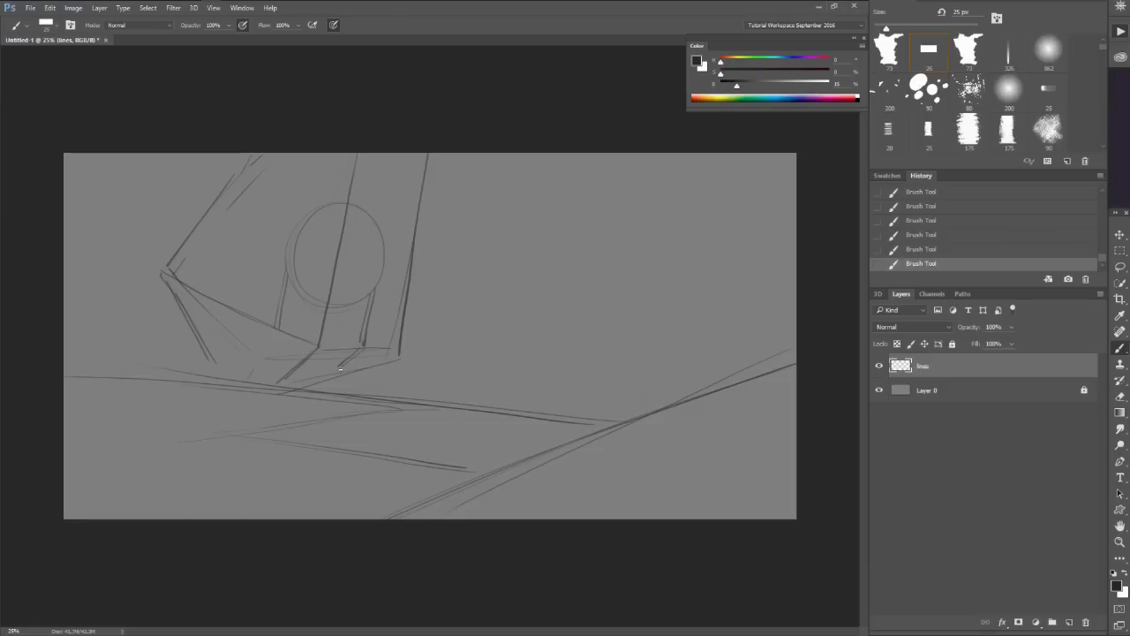
{"action": "left_click_drag", "start_coordinate": [271, 334], "coordinate": [253, 361]}
{"action": "left_click_drag", "start_coordinate": [341, 310], "coordinate": [339, 324]}
Erase the corner edge where it crosses the circle and draw a thick inner ring inside it.
{"action": "key", "text": "e"}
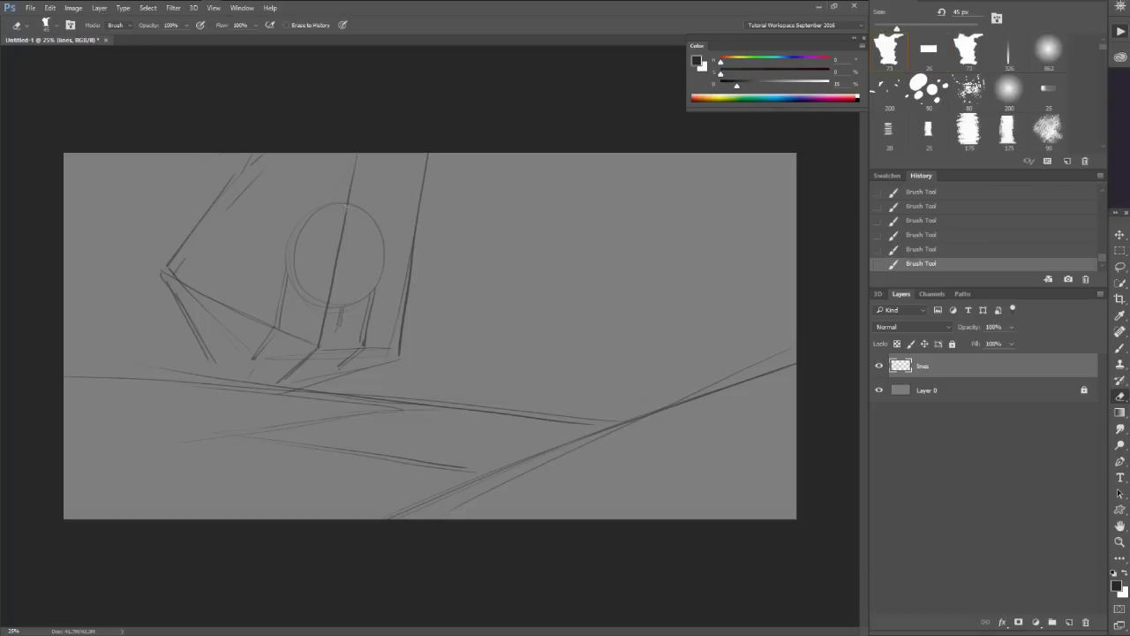
{"action": "left_click_drag", "start_coordinate": [337, 287], "coordinate": [331, 300]}
{"action": "left_click_drag", "start_coordinate": [346, 212], "coordinate": [333, 288]}
{"action": "key", "text": "b"}
{"action": "left_click_drag", "start_coordinate": [315, 218], "coordinate": [311, 298]}
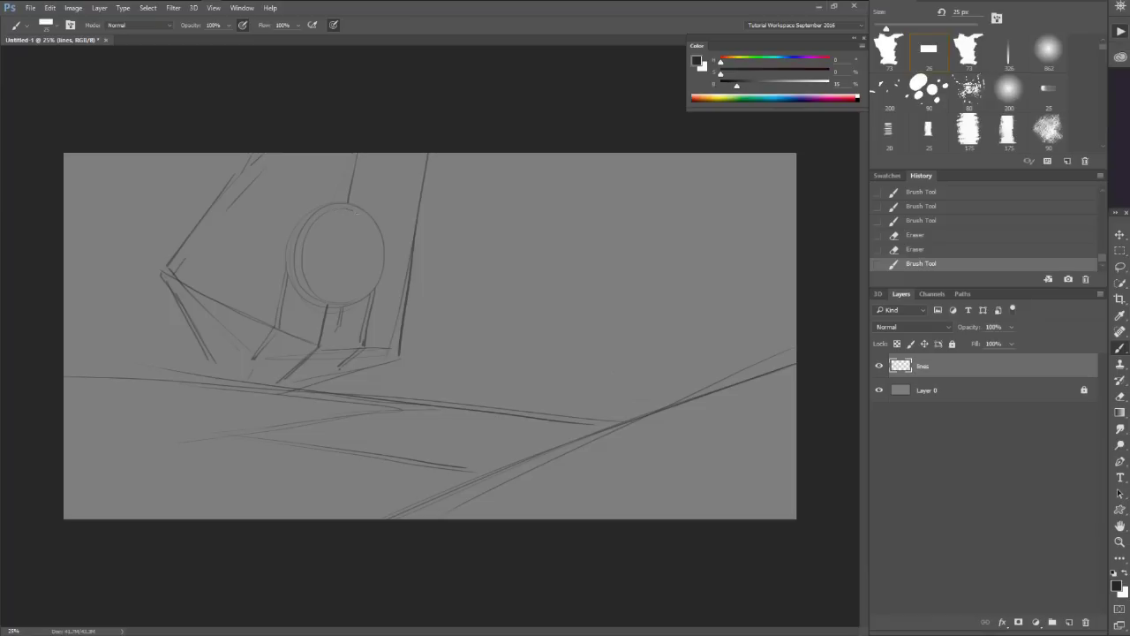
{"action": "left_click_drag", "start_coordinate": [360, 212], "coordinate": [380, 256]}
{"action": "key", "text": "e"}
{"action": "mouse_move", "coordinate": [304, 238]}
{"action": "left_mouse_down"}
{"action": "mouse_move", "coordinate": [306, 279]}
{"action": "mouse_move", "coordinate": [296, 263]}
{"action": "mouse_move", "coordinate": [309, 293]}
{"action": "left_mouse_up"}
{"action": "key", "text": "b"}
{"action": "key", "text": "e"}
{"action": "key", "text": "b"}
{"action": "left_click_drag", "start_coordinate": [305, 228], "coordinate": [303, 279]}
Clean up the structure's upper left edge and left corner, adding a small notch near the canvas top.
{"action": "key", "text": "e"}
{"action": "mouse_move", "coordinate": [258, 166]}
{"action": "left_mouse_down"}
{"action": "mouse_move", "coordinate": [231, 206]}
{"action": "mouse_move", "coordinate": [265, 160]}
{"action": "mouse_move", "coordinate": [253, 154]}
{"action": "mouse_move", "coordinate": [233, 179]}
{"action": "left_mouse_up"}
{"action": "key", "text": "b"}
{"action": "left_click_drag", "start_coordinate": [240, 179], "coordinate": [220, 193]}
{"action": "key", "text": "e"}
{"action": "mouse_move", "coordinate": [162, 278]}
{"action": "left_mouse_down"}
{"action": "mouse_move", "coordinate": [164, 269]}
{"action": "mouse_move", "coordinate": [165, 281]}
{"action": "left_mouse_up"}
{"action": "key", "text": "b"}
{"action": "key", "text": "e"}
{"action": "key", "text": "b"}
Notch the structure's right edge and draw stepped panel lines above both sides of the circle.
{"action": "left_click_drag", "start_coordinate": [423, 188], "coordinate": [378, 261]}
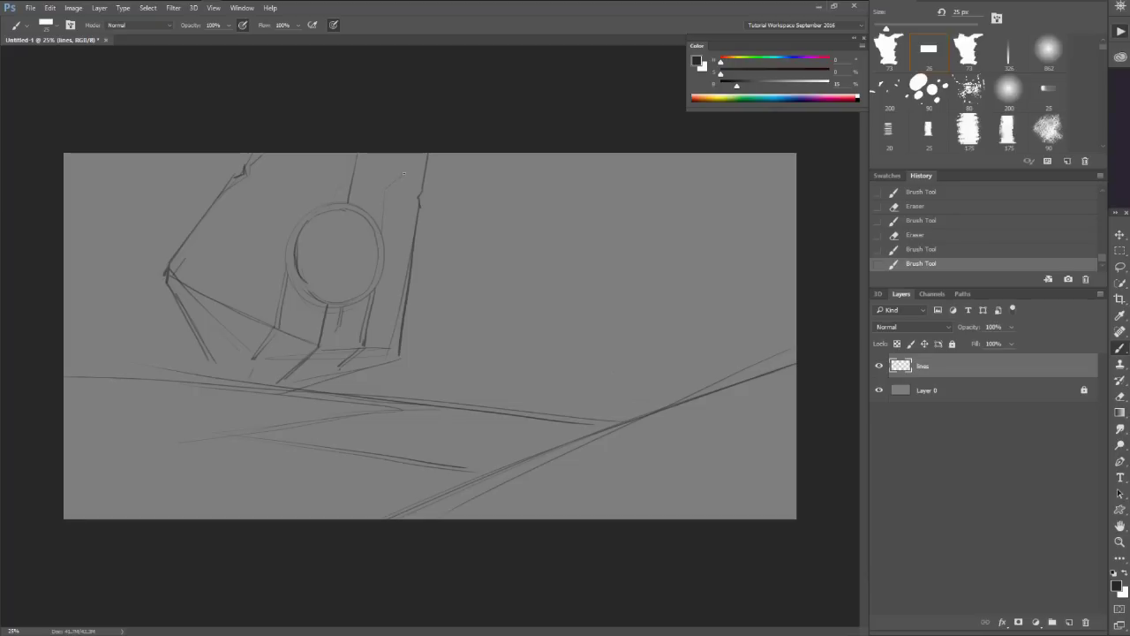
{"action": "mouse_move", "coordinate": [404, 173]}
{"action": "left_mouse_down"}
{"action": "mouse_move", "coordinate": [405, 158]}
{"action": "mouse_move", "coordinate": [384, 241]}
{"action": "left_mouse_up"}
{"action": "left_click_drag", "start_coordinate": [306, 187], "coordinate": [296, 222]}
{"action": "left_click_drag", "start_coordinate": [294, 155], "coordinate": [306, 184]}
{"action": "key", "text": "e"}
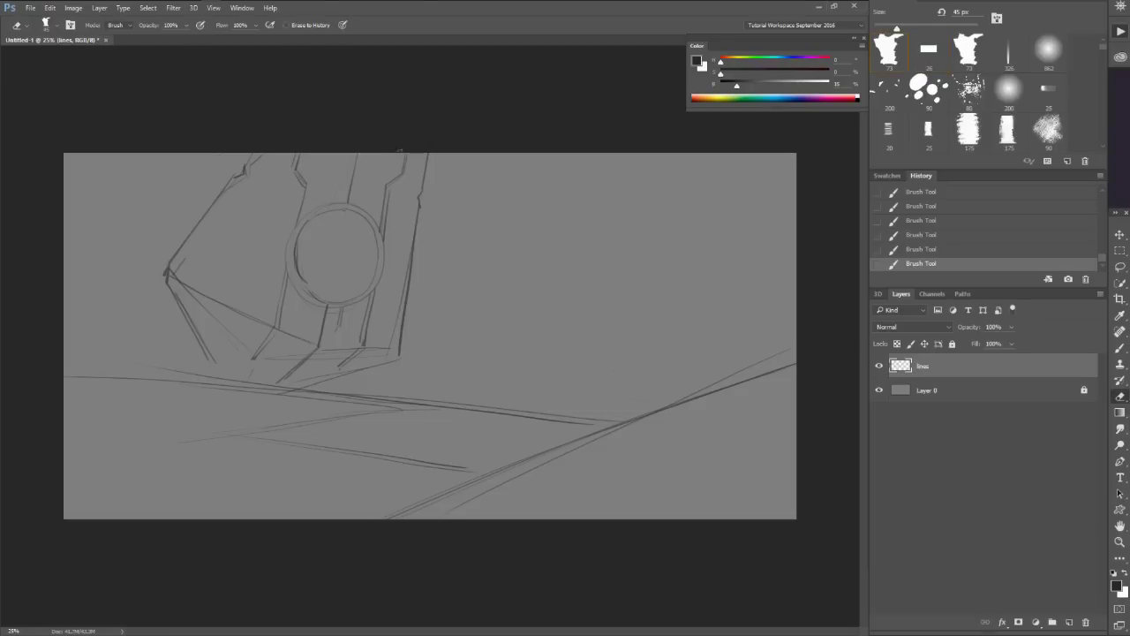
{"action": "left_click_drag", "start_coordinate": [377, 233], "coordinate": [378, 255]}
Lasso the structure's upper right section, move it outward, rotate it clockwise so it breaks away, and deselect.
{"action": "key", "text": "l"}
{"action": "mouse_move", "coordinate": [336, 150]}
{"action": "left_mouse_down"}
{"action": "mouse_move", "coordinate": [364, 247]}
{"action": "mouse_move", "coordinate": [382, 253]}
{"action": "mouse_move", "coordinate": [408, 311]}
{"action": "mouse_move", "coordinate": [459, 286]}
{"action": "mouse_move", "coordinate": [470, 218]}
{"action": "mouse_move", "coordinate": [403, 118]}
{"action": "mouse_move", "coordinate": [332, 137]}
{"action": "left_mouse_up"}
{"action": "key", "text": "v"}
{"action": "left_click_drag", "start_coordinate": [416, 227], "coordinate": [444, 201]}
{"action": "key", "text": "ctrl+t"}
{"action": "left_click_drag", "start_coordinate": [517, 157], "coordinate": [587, 151]}
{"action": "left_click_drag", "start_coordinate": [436, 191], "coordinate": [454, 183]}
{"action": "key", "text": "Return"}
{"action": "key", "text": "ctrl+d"}
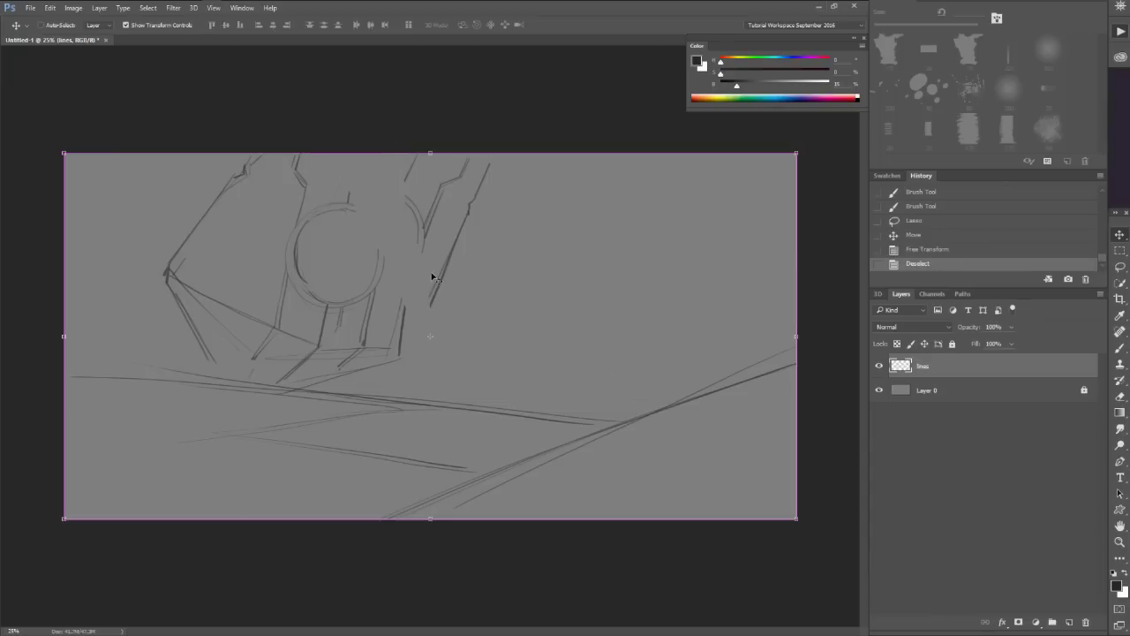
Close off the tilted piece's broken end and draw jagged fracture edges along the remaining structure beside the circle.
{"action": "key", "text": "b"}
{"action": "mouse_move", "coordinate": [425, 221]}
{"action": "left_mouse_down"}
{"action": "mouse_move", "coordinate": [431, 302]}
{"action": "mouse_move", "coordinate": [429, 241]}
{"action": "mouse_move", "coordinate": [424, 257]}
{"action": "left_mouse_up"}
{"action": "left_click_drag", "start_coordinate": [428, 300], "coordinate": [406, 278]}
{"action": "mouse_move", "coordinate": [394, 220]}
{"action": "left_mouse_down"}
{"action": "mouse_move", "coordinate": [402, 273]}
{"action": "mouse_move", "coordinate": [424, 233]}
{"action": "mouse_move", "coordinate": [420, 251]}
{"action": "mouse_move", "coordinate": [397, 237]}
{"action": "left_mouse_up"}
{"action": "key", "text": "e"}
{"action": "key", "text": "b"}
{"action": "mouse_move", "coordinate": [402, 303]}
{"action": "left_mouse_down"}
{"action": "mouse_move", "coordinate": [348, 221]}
{"action": "mouse_move", "coordinate": [343, 188]}
{"action": "left_mouse_up"}
{"action": "left_click_drag", "start_coordinate": [326, 147], "coordinate": [345, 188]}
Refine the fracture edges with brush and eraser and add a small diamond-shaped fragment inside the gap.
{"action": "key", "text": "e"}
{"action": "mouse_move", "coordinate": [375, 258]}
{"action": "left_mouse_down"}
{"action": "mouse_move", "coordinate": [400, 294]}
{"action": "mouse_move", "coordinate": [360, 240]}
{"action": "mouse_move", "coordinate": [382, 285]}
{"action": "mouse_move", "coordinate": [381, 258]}
{"action": "left_mouse_up"}
{"action": "key", "text": "b"}
{"action": "key", "text": "e"}
{"action": "key", "text": "b"}
{"action": "key", "text": "e"}
{"action": "key", "text": "b"}
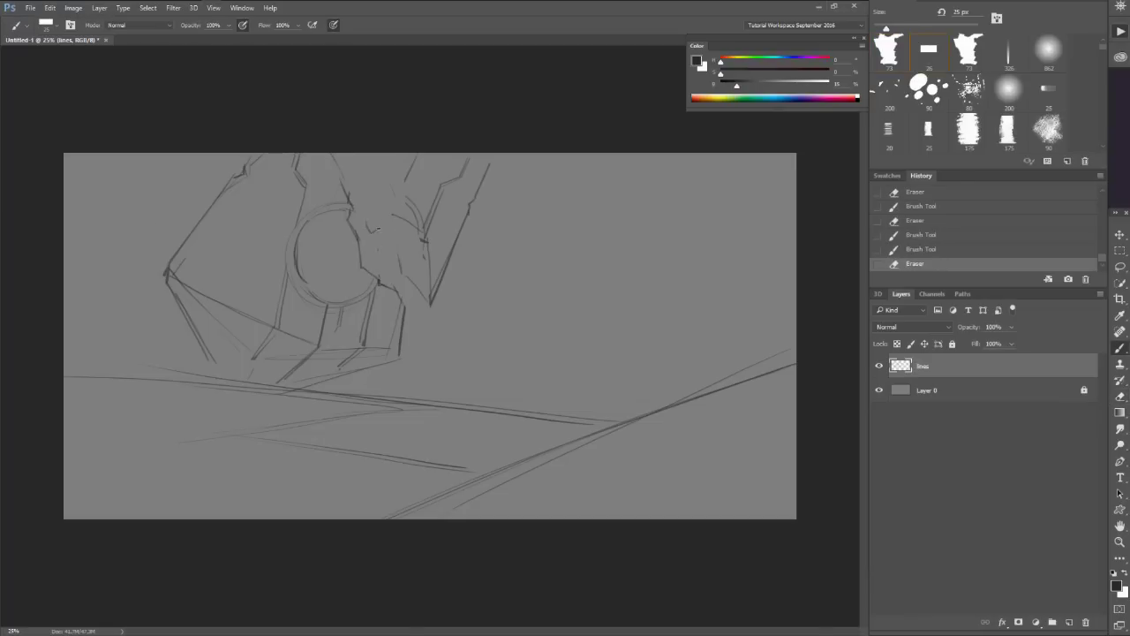
{"action": "mouse_move", "coordinate": [374, 212]}
{"action": "left_mouse_down"}
{"action": "mouse_move", "coordinate": [375, 236]}
{"action": "mouse_move", "coordinate": [399, 266]}
{"action": "left_mouse_up"}
{"action": "key", "text": "e"}
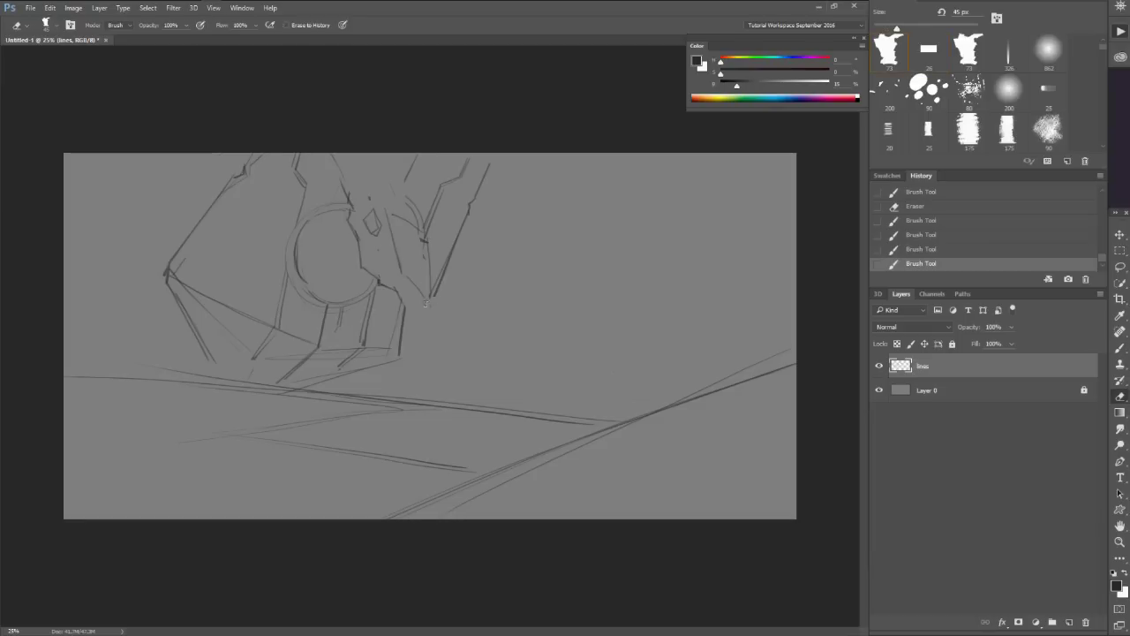
Rework the pointed tip of the tilted piece and add crack lines along its torn inner side.
{"action": "key", "text": "b"}
{"action": "left_click_drag", "start_coordinate": [431, 301], "coordinate": [410, 278]}
{"action": "left_click_drag", "start_coordinate": [386, 210], "coordinate": [401, 272]}
{"action": "mouse_move", "coordinate": [382, 173]}
{"action": "left_mouse_down"}
{"action": "mouse_move", "coordinate": [406, 185]}
{"action": "mouse_move", "coordinate": [382, 200]}
{"action": "left_mouse_up"}
{"action": "key", "text": "e"}
{"action": "key", "text": "b"}
{"action": "mouse_move", "coordinate": [397, 249]}
{"action": "left_mouse_down"}
{"action": "mouse_move", "coordinate": [400, 238]}
{"action": "mouse_move", "coordinate": [401, 265]}
{"action": "left_mouse_up"}
Draw the jagged upper break lines between the structure and the tilted piece, erasing the excess.
{"action": "left_click_drag", "start_coordinate": [375, 172], "coordinate": [378, 154]}
{"action": "mouse_move", "coordinate": [374, 173]}
{"action": "left_mouse_down"}
{"action": "mouse_move", "coordinate": [378, 153]}
{"action": "mouse_move", "coordinate": [344, 198]}
{"action": "left_mouse_up"}
{"action": "key", "text": "e"}
{"action": "key", "text": "b"}
{"action": "mouse_move", "coordinate": [345, 198]}
{"action": "left_mouse_down"}
{"action": "mouse_move", "coordinate": [391, 215]}
{"action": "mouse_move", "coordinate": [391, 226]}
{"action": "mouse_move", "coordinate": [395, 206]}
{"action": "mouse_move", "coordinate": [379, 196]}
{"action": "left_mouse_up"}
{"action": "key", "text": "e"}
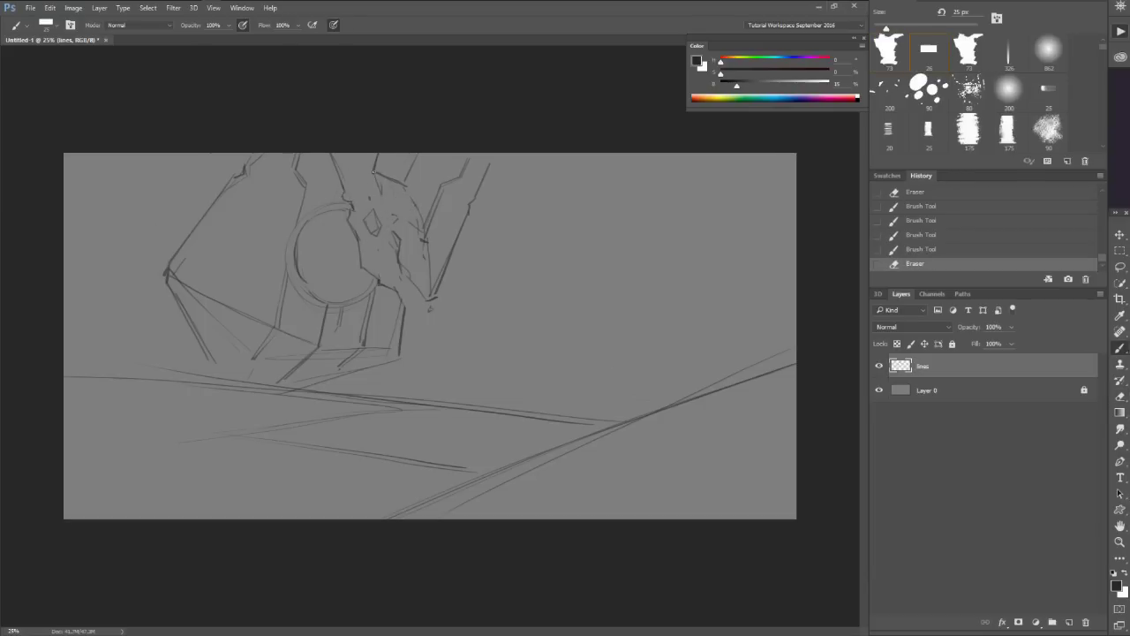
{"action": "mouse_move", "coordinate": [374, 173]}
{"action": "left_mouse_down"}
{"action": "mouse_move", "coordinate": [400, 240]}
{"action": "mouse_move", "coordinate": [397, 209]}
{"action": "left_mouse_up"}
{"action": "key", "text": "e"}
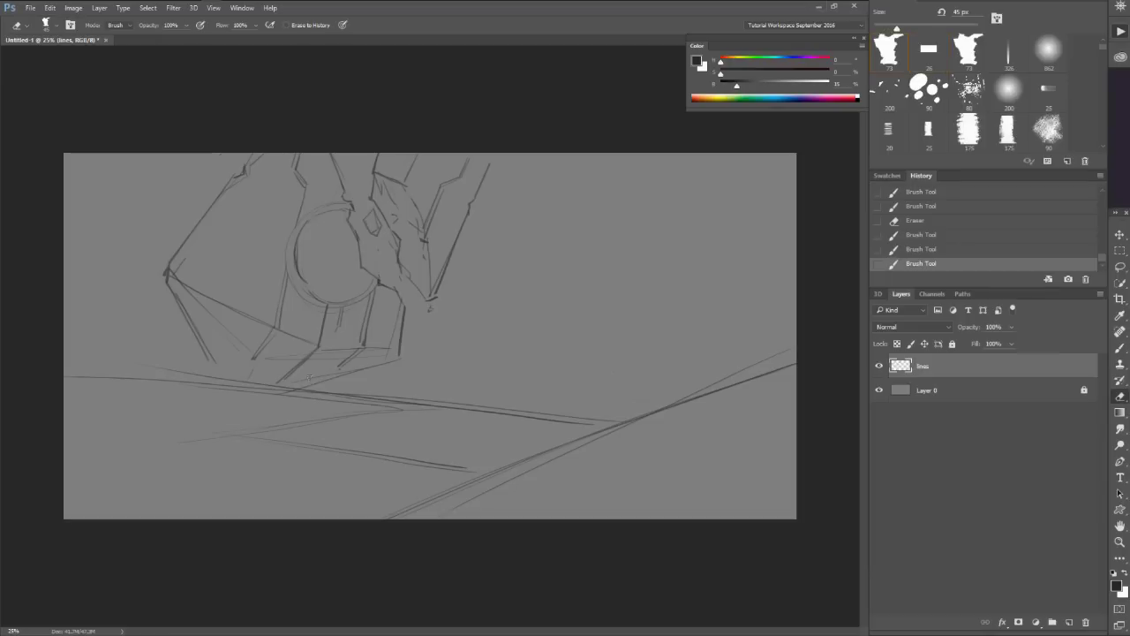
Extend the structure's left lower edge to the ground, close its base, and add ground lines beneath it.
{"action": "left_click_drag", "start_coordinate": [309, 379], "coordinate": [285, 390]}
{"action": "left_click_drag", "start_coordinate": [215, 356], "coordinate": [232, 381]}
{"action": "key", "text": "b"}
{"action": "left_click_drag", "start_coordinate": [231, 379], "coordinate": [260, 382]}
{"action": "mouse_move", "coordinate": [141, 382]}
{"action": "left_mouse_down"}
{"action": "mouse_move", "coordinate": [177, 386]}
{"action": "mouse_move", "coordinate": [377, 407]}
{"action": "left_mouse_up"}
{"action": "key", "text": "r"}
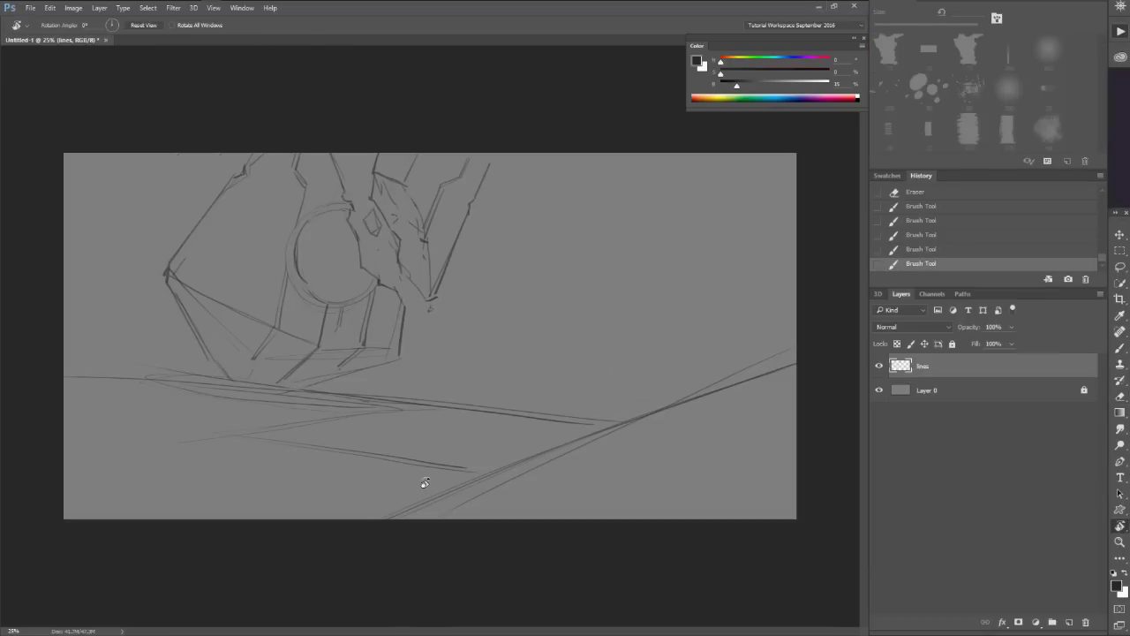
{"action": "key", "text": "b"}
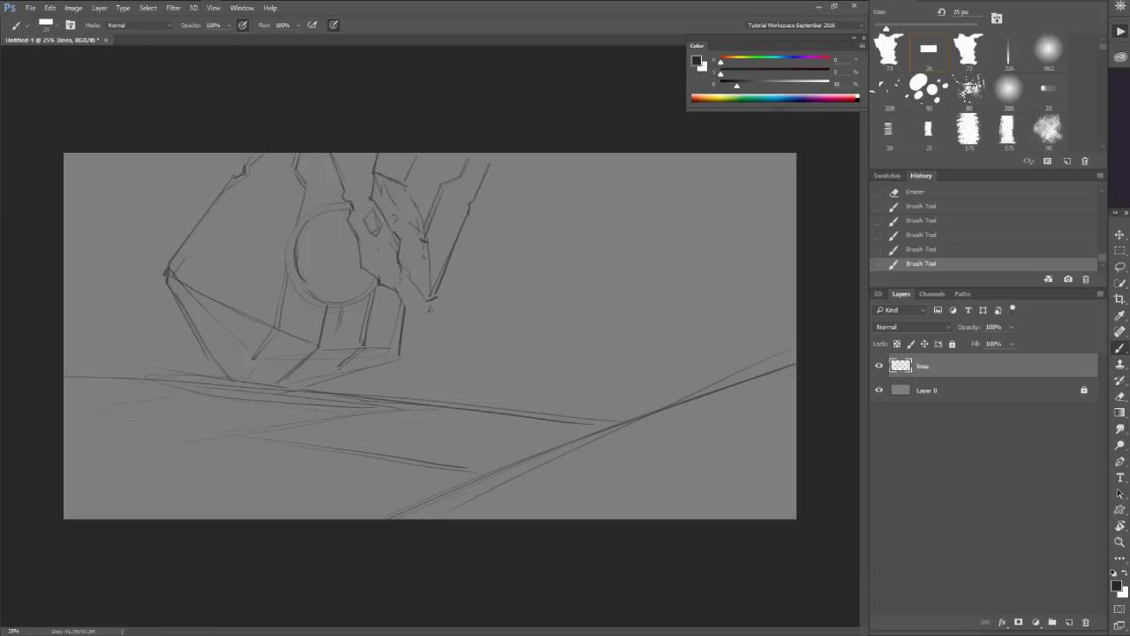
Add contour lines to the left and middle ground, erase the extra line under the slope, and reinforce the slope's edge.
{"action": "left_click_drag", "start_coordinate": [140, 422], "coordinate": [56, 439]}
{"action": "left_click_drag", "start_coordinate": [164, 370], "coordinate": [79, 368]}
{"action": "left_click_drag", "start_coordinate": [480, 428], "coordinate": [603, 437]}
{"action": "key", "text": "e"}
{"action": "left_click_drag", "start_coordinate": [618, 430], "coordinate": [479, 496]}
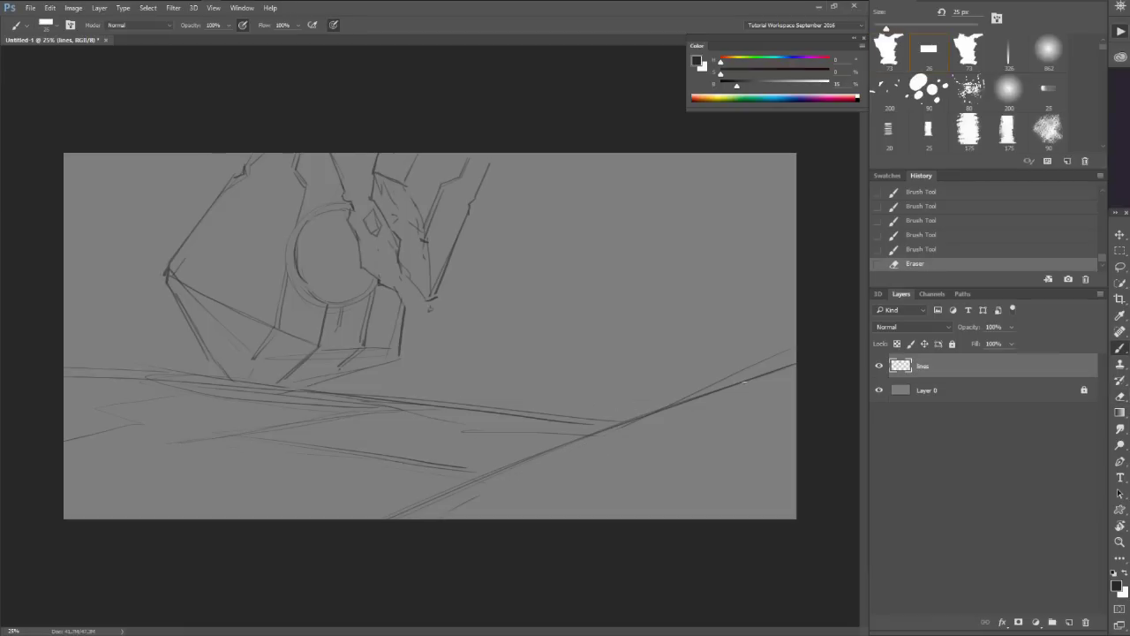
{"action": "left_click_drag", "start_coordinate": [748, 380], "coordinate": [539, 457]}
{"action": "left_click_drag", "start_coordinate": [548, 455], "coordinate": [506, 469]}
Sketch a flat slab and surrounding ground contours on the right foreground slope.
{"action": "left_click_drag", "start_coordinate": [686, 457], "coordinate": [720, 458]}
{"action": "key", "text": "ctrl+z"}
{"action": "mouse_move", "coordinate": [537, 461]}
{"action": "left_mouse_down"}
{"action": "mouse_move", "coordinate": [655, 465]}
{"action": "mouse_move", "coordinate": [598, 495]}
{"action": "mouse_move", "coordinate": [735, 510]}
{"action": "left_mouse_up"}
{"action": "mouse_move", "coordinate": [585, 458]}
{"action": "left_mouse_down"}
{"action": "mouse_move", "coordinate": [649, 445]}
{"action": "mouse_move", "coordinate": [701, 453]}
{"action": "mouse_move", "coordinate": [581, 460]}
{"action": "mouse_move", "coordinate": [617, 469]}
{"action": "mouse_move", "coordinate": [696, 455]}
{"action": "left_mouse_up"}
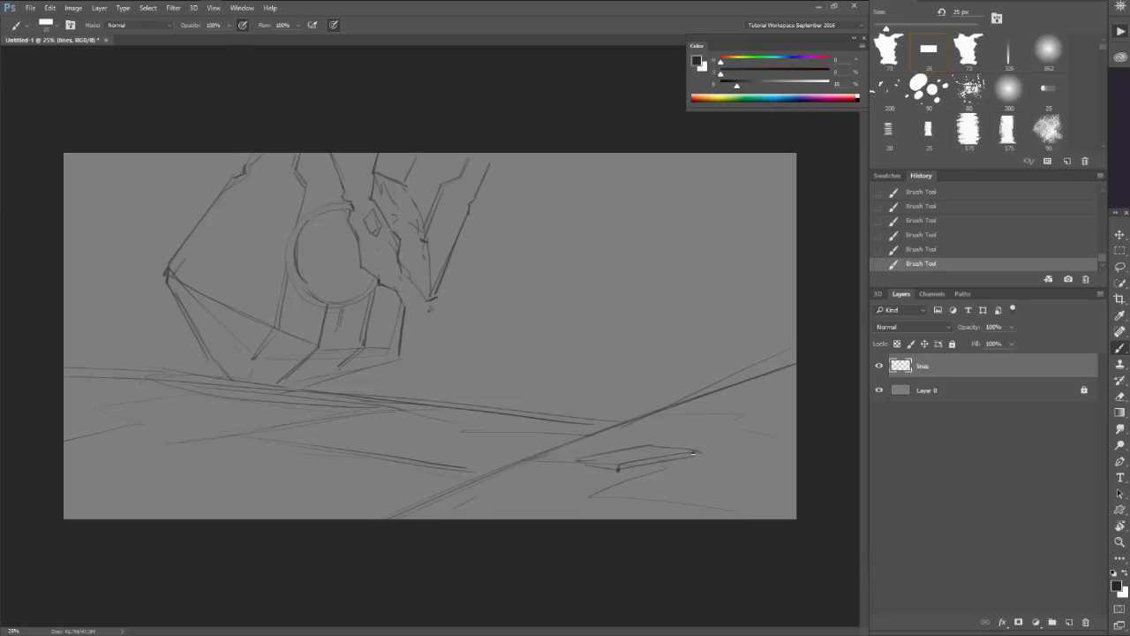
Add a second slab edge behind the first and a small ledge at the slope's crest.
{"action": "left_click_drag", "start_coordinate": [591, 445], "coordinate": [619, 443]}
{"action": "mouse_move", "coordinate": [551, 448]}
{"action": "left_mouse_down"}
{"action": "mouse_move", "coordinate": [572, 455]}
{"action": "mouse_move", "coordinate": [572, 442]}
{"action": "mouse_move", "coordinate": [556, 452]}
{"action": "left_mouse_up"}
{"action": "key", "text": "e"}
{"action": "key", "text": "b"}
{"action": "left_click_drag", "start_coordinate": [547, 447], "coordinate": [547, 453]}
{"action": "left_click_drag", "start_coordinate": [548, 448], "coordinate": [571, 456]}
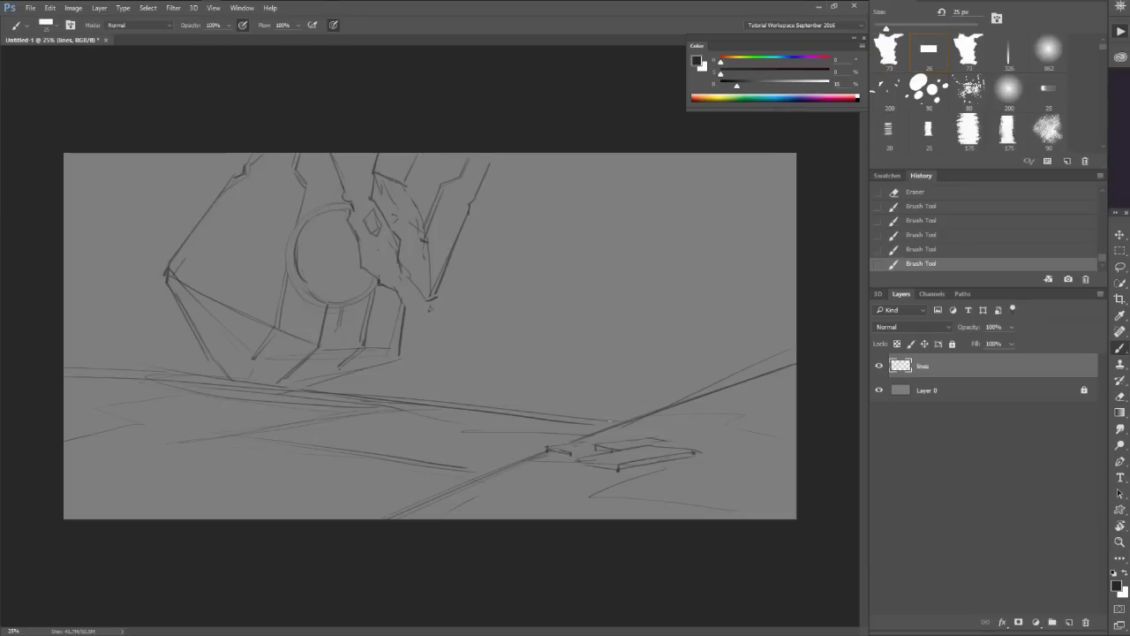
Sketch a short ledge line behind the slabs and another flat slab in the lower right foreground.
{"action": "left_click_drag", "start_coordinate": [610, 424], "coordinate": [623, 371]}
{"action": "key", "text": "ctrl+z"}
{"action": "left_click_drag", "start_coordinate": [592, 436], "coordinate": [629, 434]}
{"action": "left_click_drag", "start_coordinate": [724, 459], "coordinate": [754, 455]}
{"action": "left_click_drag", "start_coordinate": [673, 470], "coordinate": [703, 478]}
{"action": "mouse_move", "coordinate": [784, 473]}
{"action": "left_mouse_down"}
{"action": "mouse_move", "coordinate": [717, 487]}
{"action": "mouse_move", "coordinate": [673, 474]}
{"action": "mouse_move", "coordinate": [703, 482]}
{"action": "left_mouse_up"}
Draw spiky grass tufts and small stones along the crest of the right slope, erasing the edge line behind them.
{"action": "left_click_drag", "start_coordinate": [528, 446], "coordinate": [510, 463]}
{"action": "key", "text": "e"}
{"action": "key", "text": "b"}
{"action": "mouse_move", "coordinate": [634, 418]}
{"action": "left_mouse_down"}
{"action": "mouse_move", "coordinate": [658, 409]}
{"action": "mouse_move", "coordinate": [661, 390]}
{"action": "mouse_move", "coordinate": [671, 403]}
{"action": "mouse_move", "coordinate": [695, 393]}
{"action": "mouse_move", "coordinate": [670, 424]}
{"action": "mouse_move", "coordinate": [690, 409]}
{"action": "mouse_move", "coordinate": [705, 429]}
{"action": "left_mouse_up"}
{"action": "key", "text": "e"}
{"action": "key", "text": "b"}
{"action": "key", "text": "e"}
{"action": "key", "text": "b"}
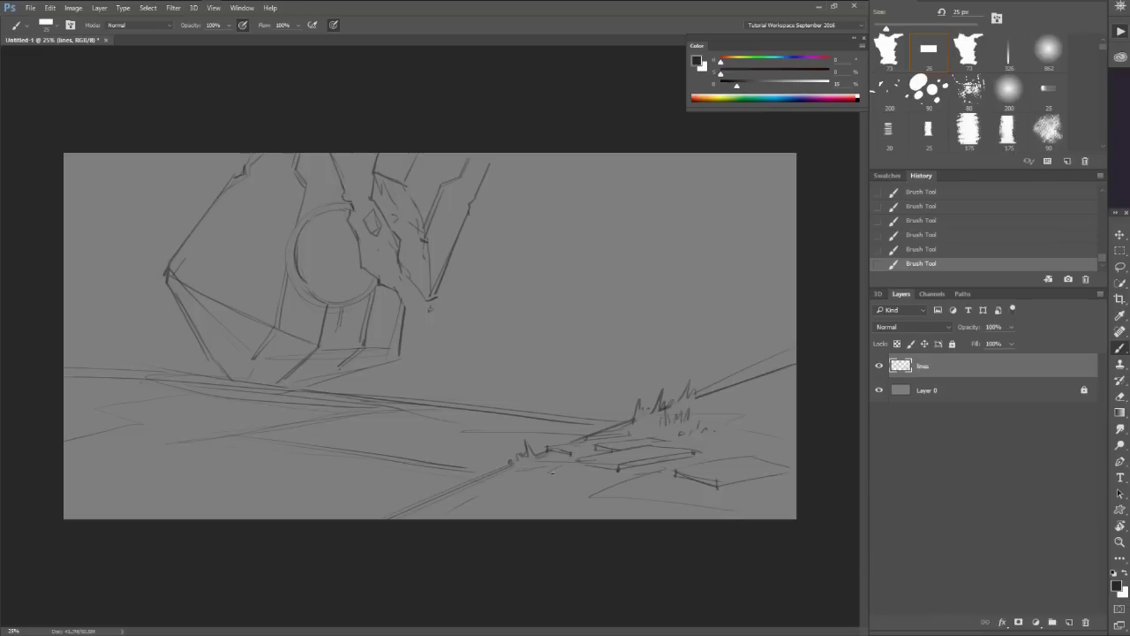
Sketch ground contours and a few small stones on the foreground slope below the slab at the crest.
{"action": "left_click_drag", "start_coordinate": [547, 476], "coordinate": [499, 505]}
{"action": "left_click_drag", "start_coordinate": [570, 476], "coordinate": [579, 472]}
{"action": "key", "text": "e"}
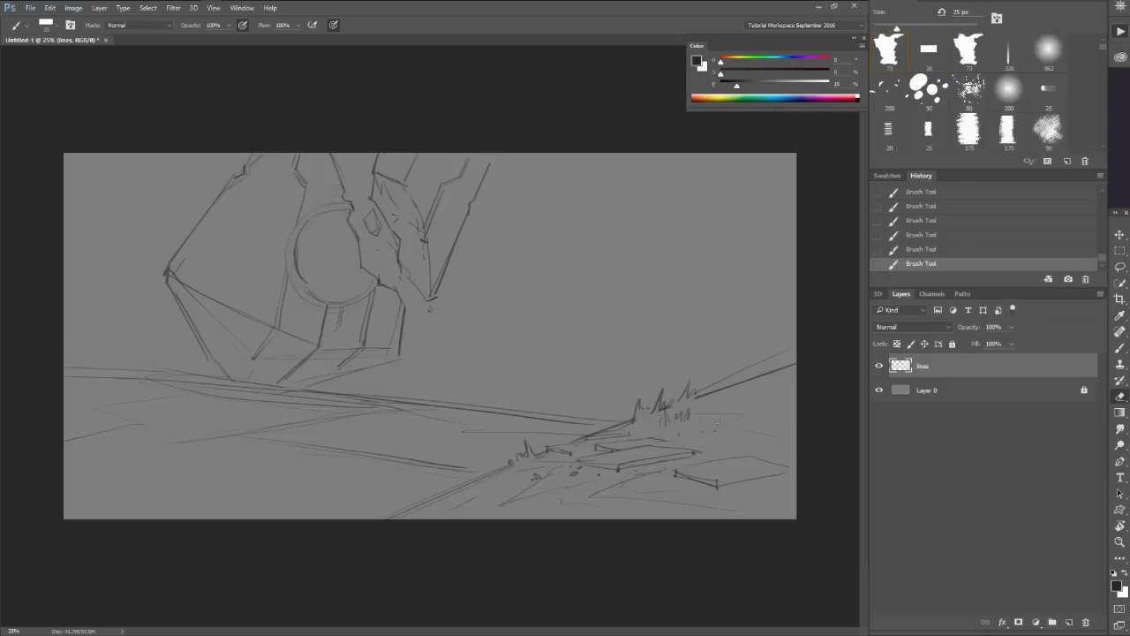
Draw small grass tufts on the right slope and extend the growth up along its crest.
{"action": "key", "text": "b"}
{"action": "mouse_move", "coordinate": [717, 428]}
{"action": "left_mouse_down"}
{"action": "mouse_move", "coordinate": [743, 415]}
{"action": "mouse_move", "coordinate": [729, 413]}
{"action": "left_mouse_up"}
{"action": "mouse_move", "coordinate": [723, 405]}
{"action": "left_mouse_down"}
{"action": "mouse_move", "coordinate": [744, 413]}
{"action": "mouse_move", "coordinate": [726, 384]}
{"action": "mouse_move", "coordinate": [717, 388]}
{"action": "mouse_move", "coordinate": [730, 374]}
{"action": "left_mouse_up"}
{"action": "key", "text": "e"}
{"action": "key", "text": "b"}
{"action": "key", "text": "e"}
Draw tall grass blades and small leafy plants along the upper crest, erasing the edge line behind them.
{"action": "mouse_move", "coordinate": [736, 424]}
{"action": "left_mouse_down"}
{"action": "mouse_move", "coordinate": [760, 424]}
{"action": "mouse_move", "coordinate": [745, 409]}
{"action": "mouse_move", "coordinate": [756, 413]}
{"action": "mouse_move", "coordinate": [798, 358]}
{"action": "mouse_move", "coordinate": [757, 359]}
{"action": "mouse_move", "coordinate": [746, 351]}
{"action": "mouse_move", "coordinate": [753, 328]}
{"action": "left_mouse_up"}
{"action": "key", "text": "b"}
{"action": "key", "text": "e"}
{"action": "key", "text": "b"}
{"action": "key", "text": "e"}
{"action": "key", "text": "b"}
{"action": "mouse_move", "coordinate": [730, 374]}
{"action": "left_mouse_down"}
{"action": "mouse_move", "coordinate": [734, 354]}
{"action": "mouse_move", "coordinate": [722, 373]}
{"action": "mouse_move", "coordinate": [771, 347]}
{"action": "left_mouse_up"}
{"action": "left_click_drag", "start_coordinate": [705, 394], "coordinate": [709, 378]}
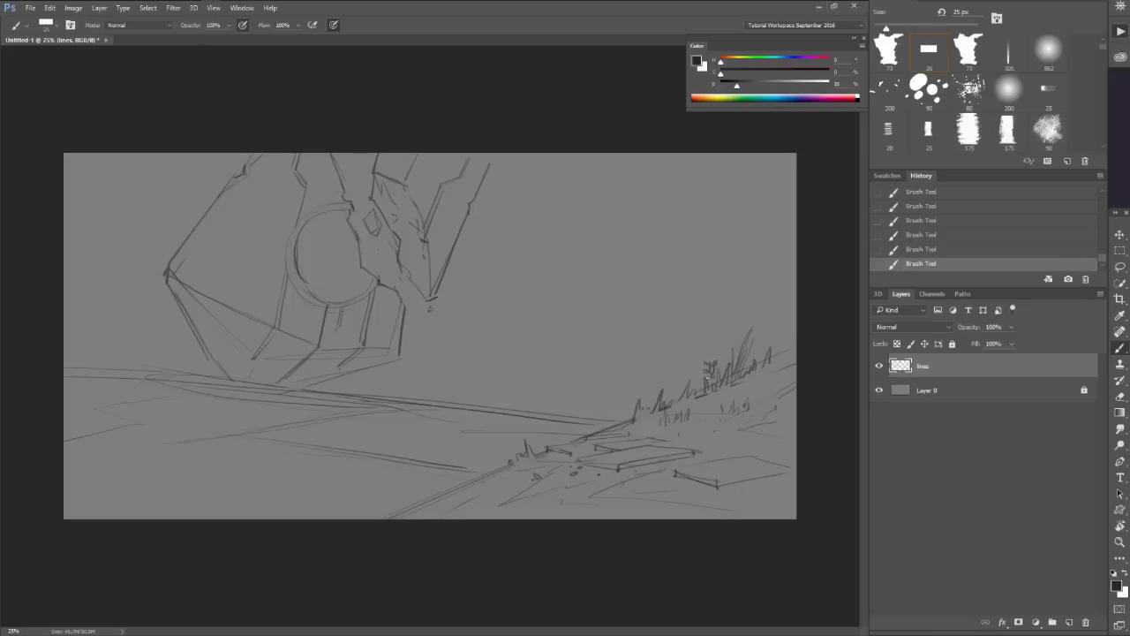
{"action": "mouse_move", "coordinate": [690, 393]}
{"action": "left_mouse_down"}
{"action": "mouse_move", "coordinate": [690, 364]}
{"action": "mouse_move", "coordinate": [669, 397]}
{"action": "mouse_move", "coordinate": [711, 410]}
{"action": "left_mouse_up"}
Draw a thin young tree with a curved trunk and leafy branches at the right end of the crest.
{"action": "left_click_drag", "start_coordinate": [766, 283], "coordinate": [750, 397]}
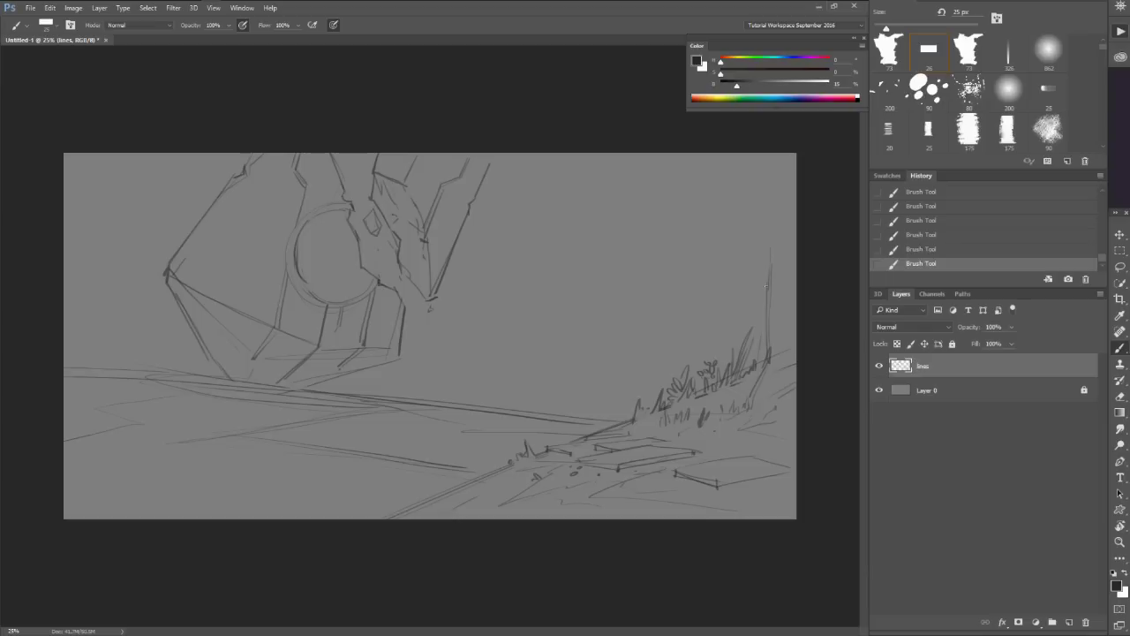
{"action": "mouse_move", "coordinate": [750, 290]}
{"action": "left_mouse_down"}
{"action": "mouse_move", "coordinate": [751, 274]}
{"action": "mouse_move", "coordinate": [734, 284]}
{"action": "mouse_move", "coordinate": [752, 295]}
{"action": "mouse_move", "coordinate": [753, 271]}
{"action": "mouse_move", "coordinate": [777, 274]}
{"action": "mouse_move", "coordinate": [763, 269]}
{"action": "left_mouse_up"}
{"action": "left_click_drag", "start_coordinate": [775, 276], "coordinate": [785, 265]}
{"action": "mouse_move", "coordinate": [761, 350]}
{"action": "left_mouse_down"}
{"action": "mouse_move", "coordinate": [740, 323]}
{"action": "mouse_move", "coordinate": [782, 333]}
{"action": "mouse_move", "coordinate": [783, 316]}
{"action": "mouse_move", "coordinate": [726, 321]}
{"action": "left_mouse_up"}
Add twigs and a spiky grass tuft on the slope below the young tree.
{"action": "mouse_move", "coordinate": [732, 411]}
{"action": "left_mouse_down"}
{"action": "mouse_move", "coordinate": [731, 390]}
{"action": "mouse_move", "coordinate": [772, 372]}
{"action": "mouse_move", "coordinate": [770, 394]}
{"action": "mouse_move", "coordinate": [744, 392]}
{"action": "left_mouse_up"}
{"action": "left_click_drag", "start_coordinate": [761, 441], "coordinate": [765, 420]}
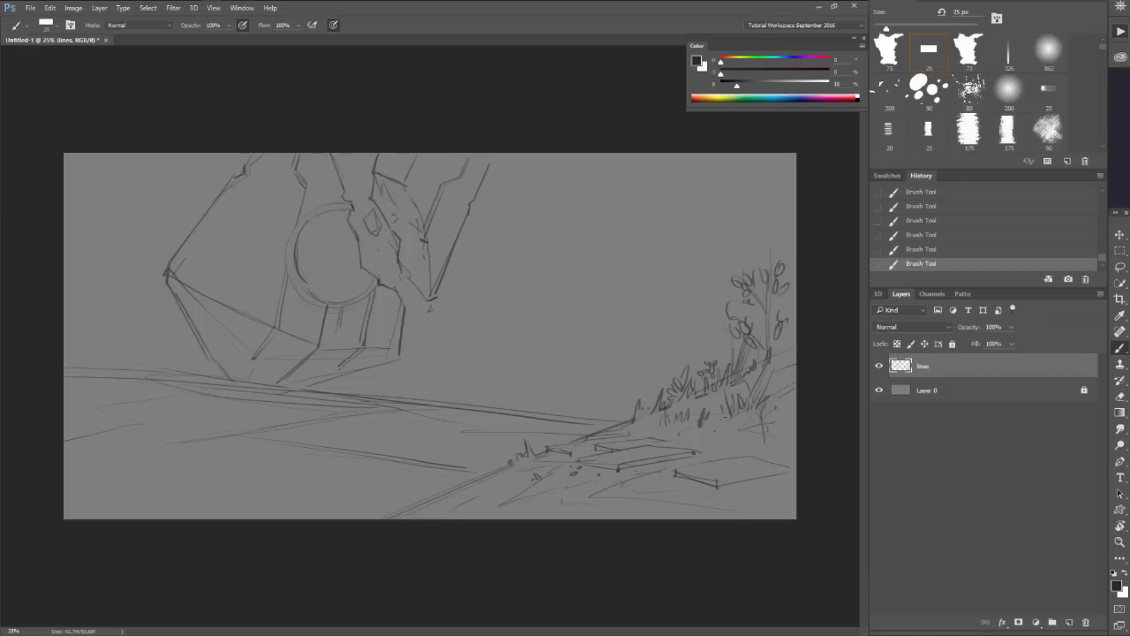
{"action": "left_click_drag", "start_coordinate": [733, 423], "coordinate": [727, 437]}
Rework the lower part of the foreground slope's edge into an uneven line with small grass clumps.
{"action": "left_click_drag", "start_coordinate": [489, 464], "coordinate": [438, 494]}
{"action": "left_click_drag", "start_coordinate": [438, 491], "coordinate": [387, 512]}
{"action": "key", "text": "e"}
{"action": "key", "text": "b"}
{"action": "left_click_drag", "start_coordinate": [385, 510], "coordinate": [377, 515]}
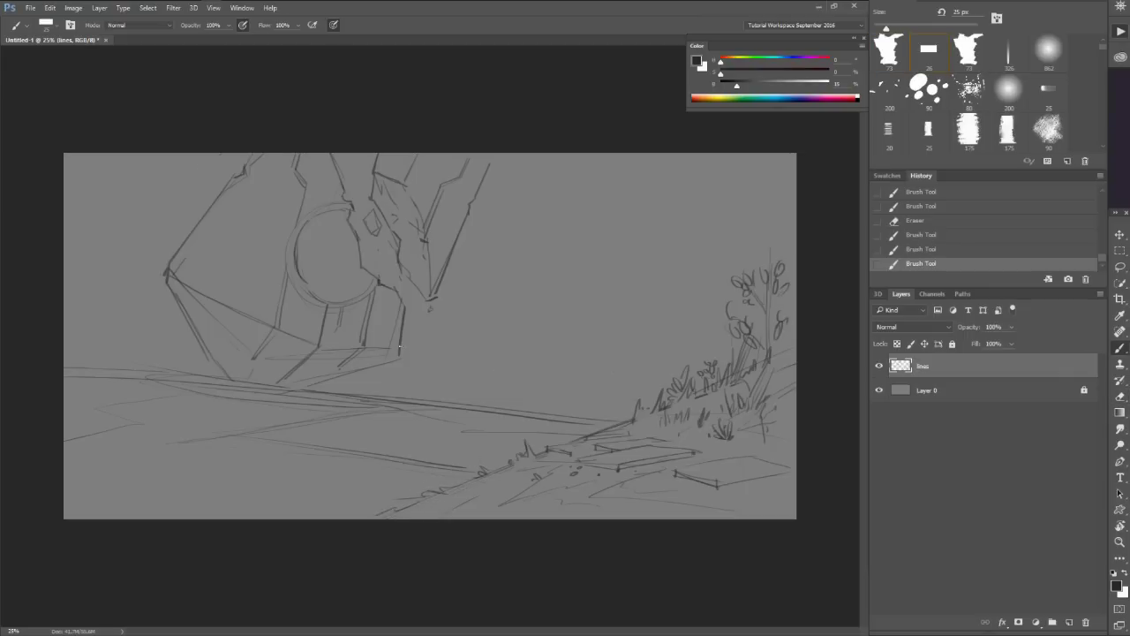
{"action": "left_click_drag", "start_coordinate": [590, 358], "coordinate": [658, 350]}
{"action": "left_click_drag", "start_coordinate": [442, 351], "coordinate": [513, 357]}
{"action": "key", "text": "ctrl+alt+z"}
{"action": "key", "text": "ctrl+alt+z"}
{"action": "key", "text": "ctrl+alt+z"}
{"action": "key", "text": "ctrl+alt+z"}
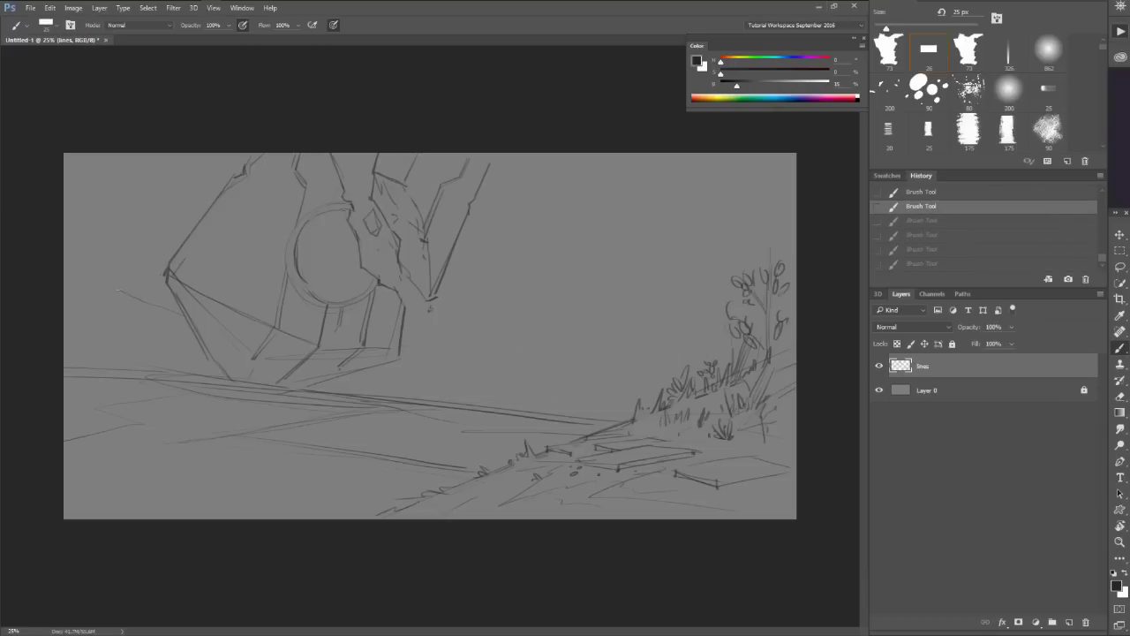
Sketch a distant ridge with a small peak left of the structure, undoing the dark trial lines at the structure's right base.
{"action": "mouse_move", "coordinate": [115, 284]}
{"action": "left_mouse_down"}
{"action": "mouse_move", "coordinate": [163, 306]}
{"action": "mouse_move", "coordinate": [67, 243]}
{"action": "mouse_move", "coordinate": [122, 279]}
{"action": "mouse_move", "coordinate": [131, 268]}
{"action": "mouse_move", "coordinate": [112, 259]}
{"action": "left_mouse_up"}
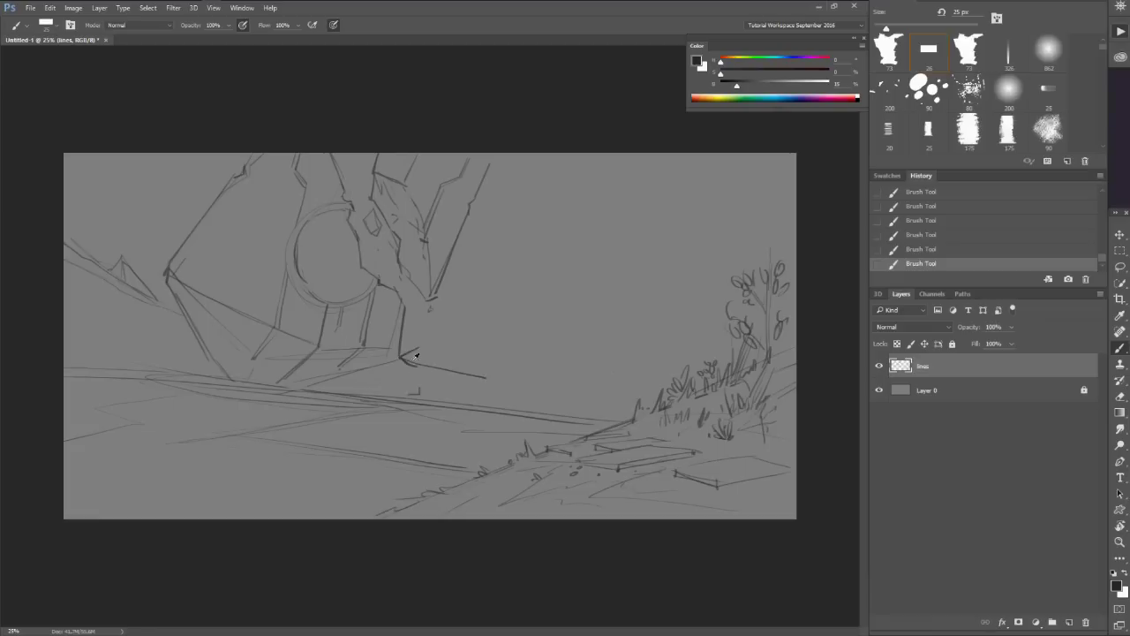
{"action": "key", "text": "ctrl+alt+z"}
{"action": "key", "text": "ctrl+alt+z"}
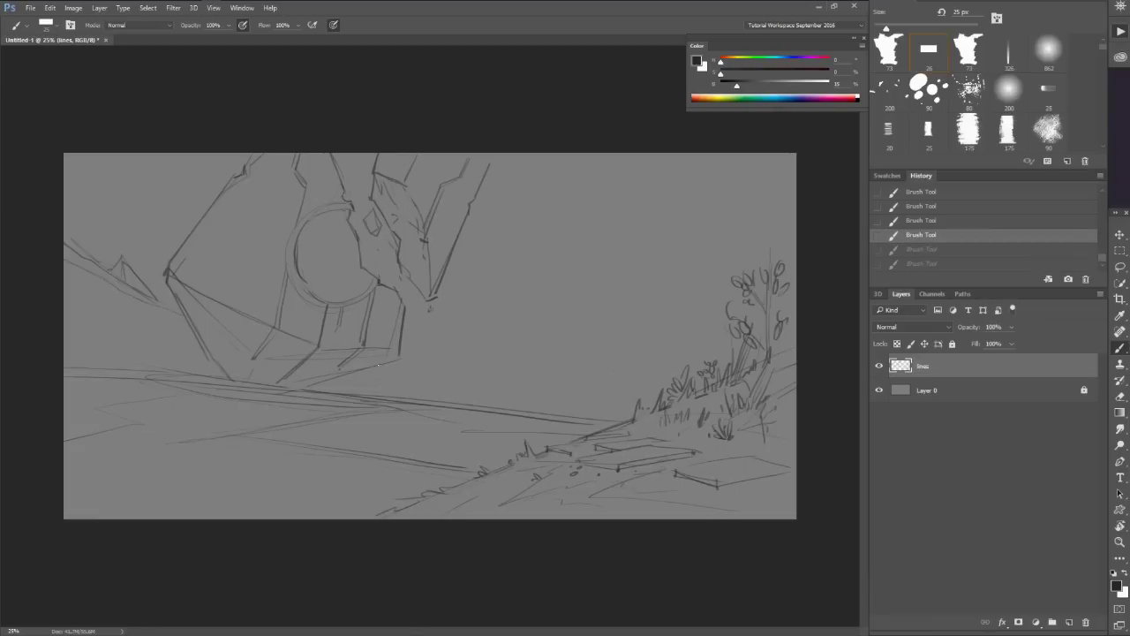
{"action": "key", "text": "ctrl+shift+z"}
{"action": "key", "text": "ctrl+shift+z"}
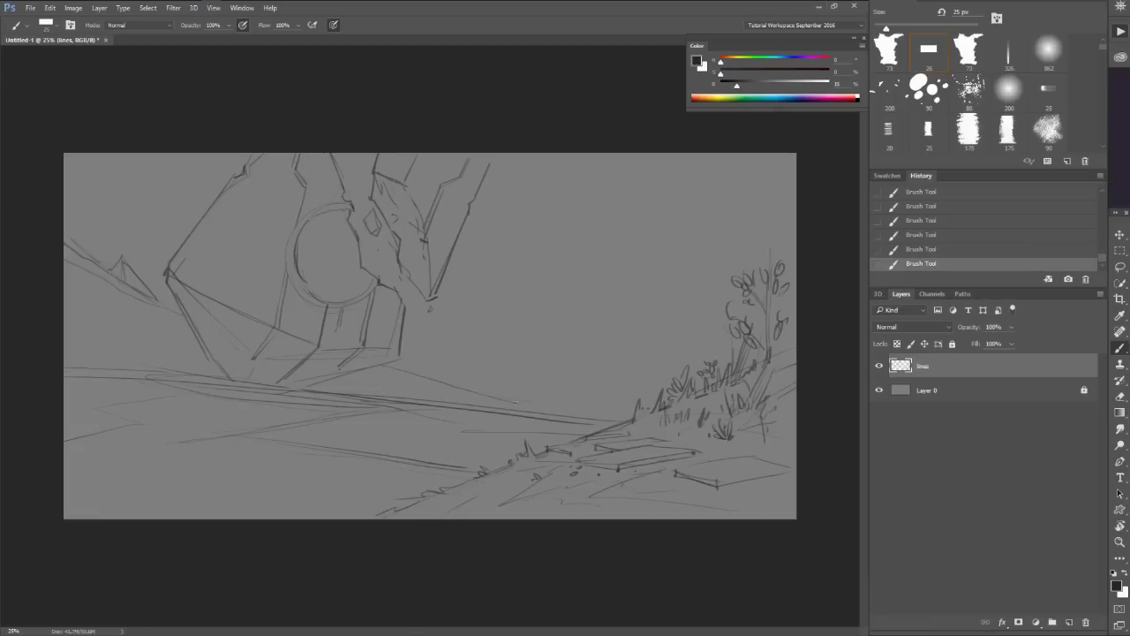
Draw a low distant ridge with a small peak and bumpy treeline right of the structure, erasing overlapping lines.
{"action": "mouse_move", "coordinate": [453, 387]}
{"action": "left_mouse_down"}
{"action": "mouse_move", "coordinate": [518, 406]}
{"action": "mouse_move", "coordinate": [447, 382]}
{"action": "left_mouse_up"}
{"action": "left_click_drag", "start_coordinate": [453, 377], "coordinate": [461, 371]}
{"action": "left_click_drag", "start_coordinate": [518, 399], "coordinate": [566, 409]}
{"action": "key", "text": "e"}
{"action": "mouse_move", "coordinate": [468, 382]}
{"action": "left_mouse_down"}
{"action": "mouse_move", "coordinate": [407, 370]}
{"action": "mouse_move", "coordinate": [460, 389]}
{"action": "mouse_move", "coordinate": [479, 377]}
{"action": "mouse_move", "coordinate": [459, 388]}
{"action": "left_mouse_up"}
{"action": "key", "text": "b"}
{"action": "key", "text": "e"}
{"action": "key", "text": "b"}
{"action": "left_click_drag", "start_coordinate": [461, 389], "coordinate": [472, 392]}
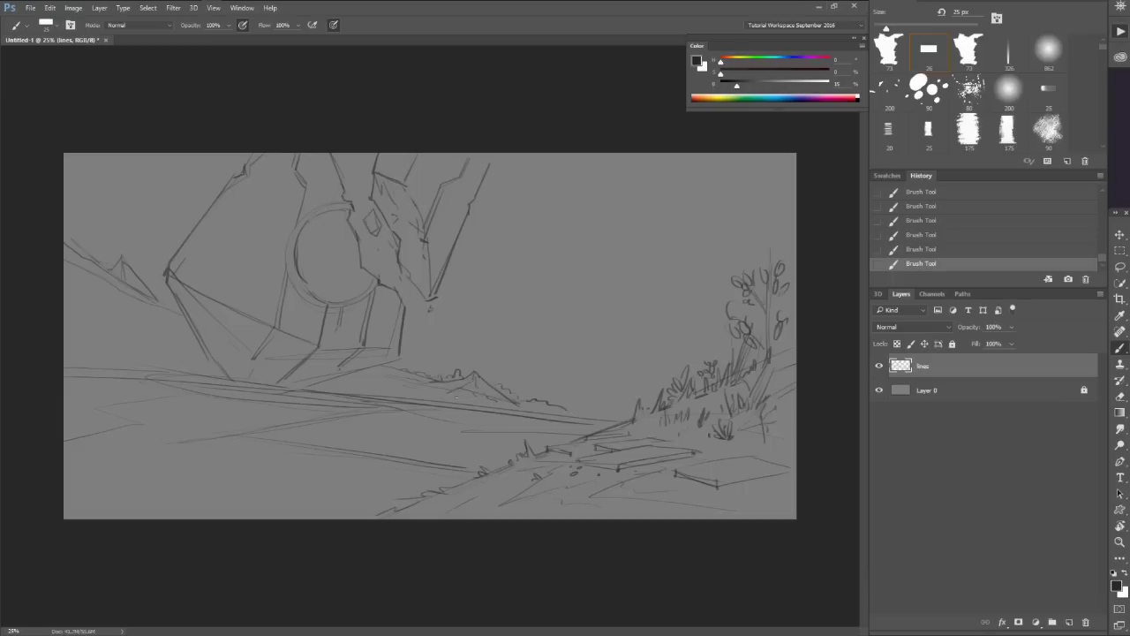
Strengthen the structure's lower left edge down to the ground and sketch jagged rubble along its base.
{"action": "mouse_move", "coordinate": [182, 304]}
{"action": "left_mouse_down"}
{"action": "mouse_move", "coordinate": [167, 310]}
{"action": "mouse_move", "coordinate": [220, 377]}
{"action": "left_mouse_up"}
{"action": "key", "text": "e"}
{"action": "key", "text": "e"}
{"action": "left_click_drag", "start_coordinate": [315, 381], "coordinate": [327, 375]}
{"action": "key", "text": "b"}
{"action": "left_click_drag", "start_coordinate": [220, 364], "coordinate": [227, 374]}
{"action": "mouse_move", "coordinate": [323, 323]}
{"action": "left_mouse_down"}
{"action": "mouse_move", "coordinate": [336, 397]}
{"action": "mouse_move", "coordinate": [410, 377]}
{"action": "left_mouse_up"}
{"action": "key", "text": "e"}
{"action": "key", "text": "b"}
Draw short slanted debris lines on the ground left of the structure's base.
{"action": "left_click_drag", "start_coordinate": [176, 358], "coordinate": [191, 373]}
{"action": "left_click_drag", "start_coordinate": [148, 334], "coordinate": [177, 360]}
{"action": "left_click_drag", "start_coordinate": [163, 350], "coordinate": [184, 373]}
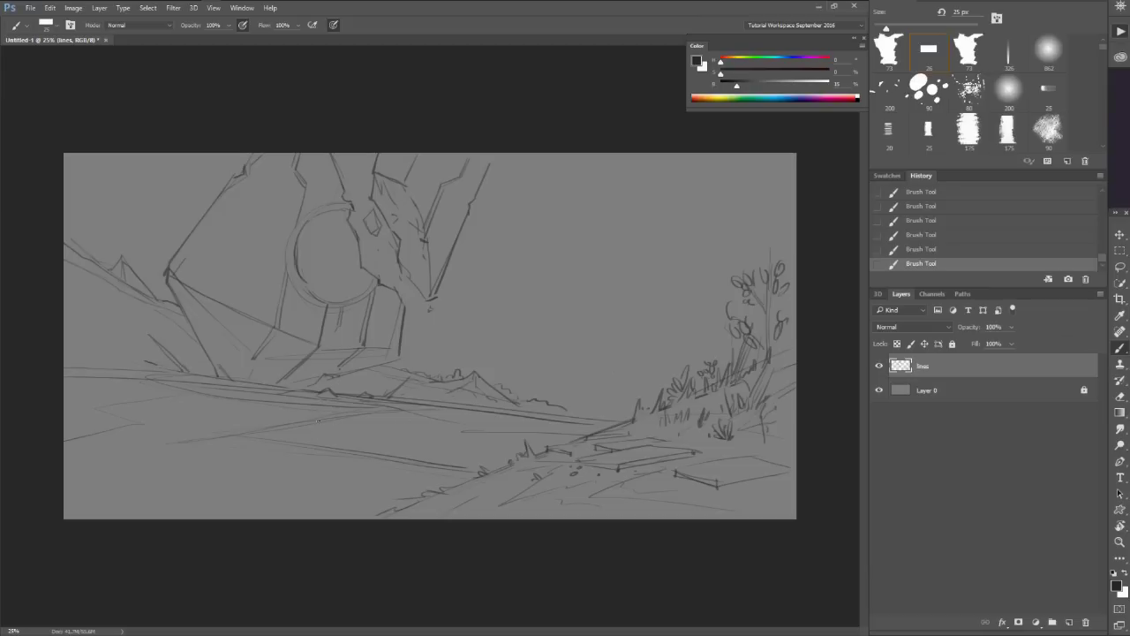
Erase stray lines under the structure's base and redraw the ground edge where it meets the plain.
{"action": "key", "text": "e"}
{"action": "left_click_drag", "start_coordinate": [339, 402], "coordinate": [275, 385]}
{"action": "key", "text": "b"}
{"action": "mouse_move", "coordinate": [277, 385]}
{"action": "left_mouse_down"}
{"action": "mouse_move", "coordinate": [319, 390]}
{"action": "mouse_move", "coordinate": [254, 383]}
{"action": "mouse_move", "coordinate": [265, 386]}
{"action": "left_mouse_up"}
{"action": "key", "text": "e"}
{"action": "key", "text": "b"}
{"action": "left_click_drag", "start_coordinate": [187, 375], "coordinate": [232, 380]}
{"action": "left_click_drag", "start_coordinate": [210, 378], "coordinate": [262, 385]}
{"action": "key", "text": "e"}
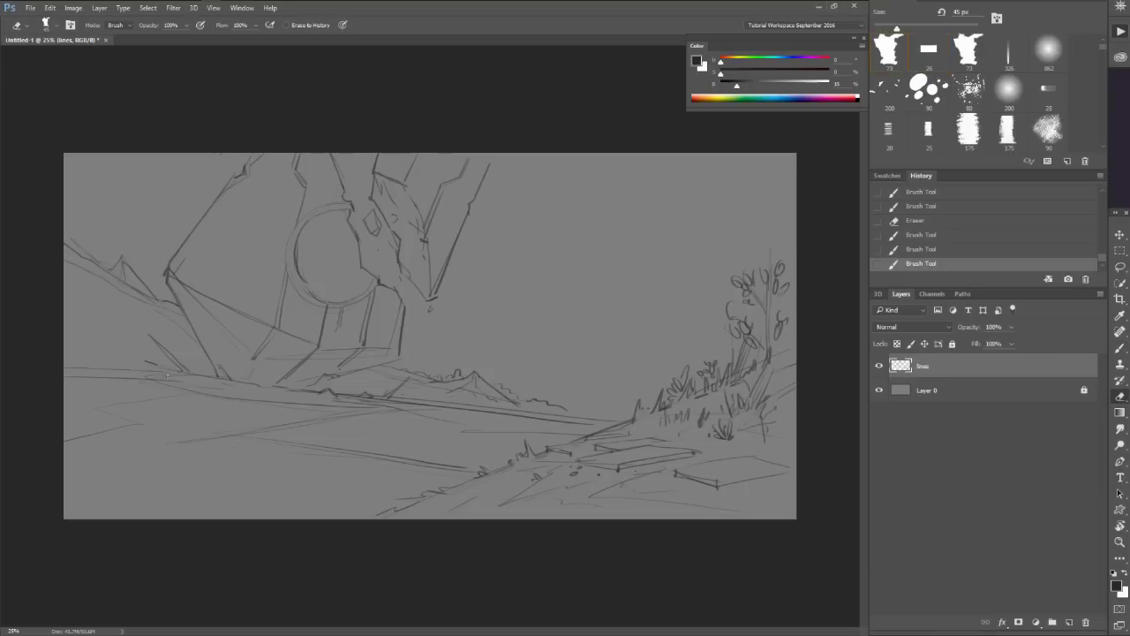
Erase the doubled ground lines below the structure and redraw a single firmer terrain edge.
{"action": "left_click_drag", "start_coordinate": [147, 377], "coordinate": [342, 404]}
{"action": "key", "text": "b"}
{"action": "key", "text": "e"}
{"action": "left_click_drag", "start_coordinate": [209, 396], "coordinate": [385, 403]}
{"action": "key", "text": "b"}
{"action": "key", "text": "e"}
{"action": "key", "text": "b"}
{"action": "left_click_drag", "start_coordinate": [314, 399], "coordinate": [375, 398]}
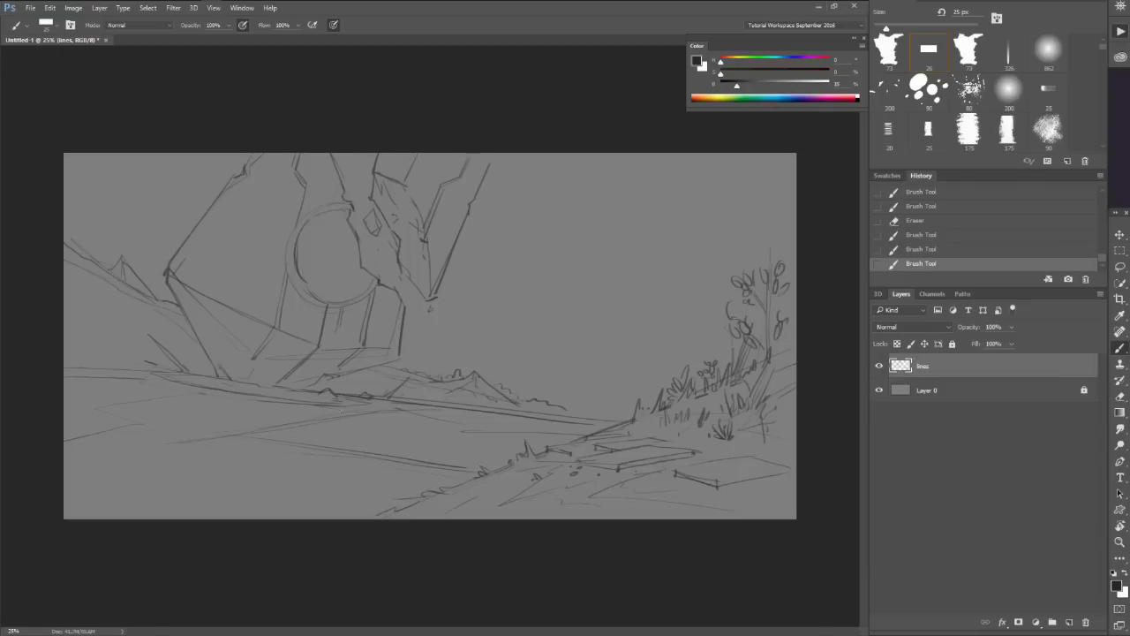
Darken the angular ledge line across the middle ground and clean up its pointed tip.
{"action": "mouse_move", "coordinate": [343, 410]}
{"action": "left_mouse_down"}
{"action": "mouse_move", "coordinate": [224, 439]}
{"action": "mouse_move", "coordinate": [364, 413]}
{"action": "mouse_move", "coordinate": [265, 431]}
{"action": "mouse_move", "coordinate": [453, 487]}
{"action": "left_mouse_up"}
{"action": "key", "text": "ctrl+z"}
{"action": "left_click_drag", "start_coordinate": [224, 437], "coordinate": [309, 454]}
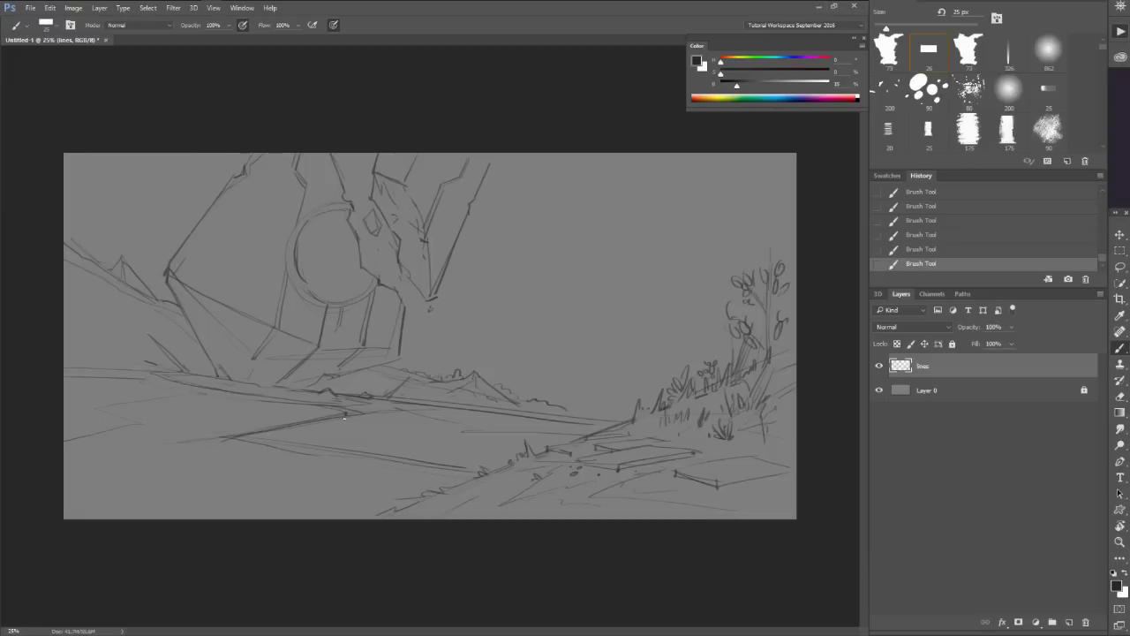
{"action": "key", "text": "e"}
{"action": "mouse_move", "coordinate": [348, 414]}
{"action": "left_mouse_down"}
{"action": "mouse_move", "coordinate": [360, 414]}
{"action": "mouse_move", "coordinate": [345, 417]}
{"action": "left_mouse_up"}
{"action": "key", "text": "b"}
{"action": "left_click_drag", "start_coordinate": [345, 415], "coordinate": [318, 420]}
Add sweeping contour strokes and small marks across the left side of the plain.
{"action": "mouse_move", "coordinate": [187, 391]}
{"action": "left_mouse_down"}
{"action": "mouse_move", "coordinate": [208, 394]}
{"action": "mouse_move", "coordinate": [125, 385]}
{"action": "mouse_move", "coordinate": [67, 408]}
{"action": "left_mouse_up"}
{"action": "left_click_drag", "start_coordinate": [164, 391], "coordinate": [59, 407]}
{"action": "left_click_drag", "start_coordinate": [226, 400], "coordinate": [201, 415]}
{"action": "left_click_drag", "start_coordinate": [195, 397], "coordinate": [155, 410]}
{"action": "mouse_move", "coordinate": [676, 329]}
{"action": "left_mouse_down"}
{"action": "mouse_move", "coordinate": [690, 250]}
{"action": "mouse_move", "coordinate": [702, 332]}
{"action": "mouse_move", "coordinate": [675, 343]}
{"action": "left_mouse_up"}
{"action": "key", "text": "ctrl+alt+z"}
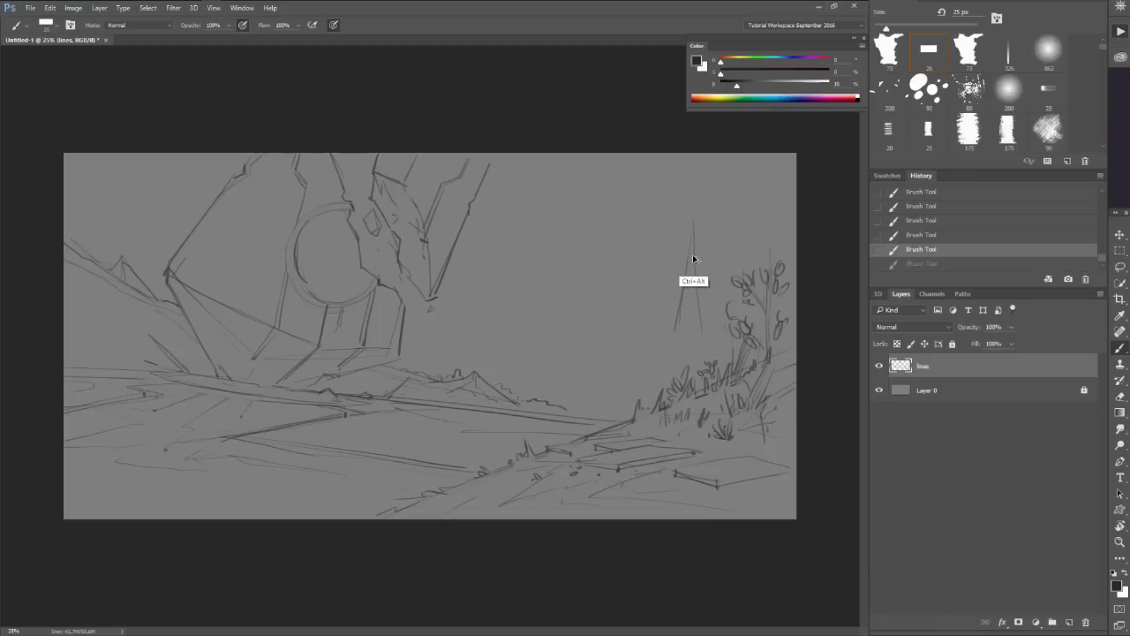
{"action": "key", "text": "ctrl+alt+z"}
{"action": "key", "text": "ctrl+alt+z"}
Draw two tall pointed conifers behind the grassy crest on the right slope.
{"action": "mouse_move", "coordinate": [695, 221]}
{"action": "left_mouse_down"}
{"action": "mouse_move", "coordinate": [684, 340]}
{"action": "mouse_move", "coordinate": [680, 275]}
{"action": "mouse_move", "coordinate": [690, 263]}
{"action": "mouse_move", "coordinate": [698, 300]}
{"action": "mouse_move", "coordinate": [701, 247]}
{"action": "mouse_move", "coordinate": [707, 305]}
{"action": "mouse_move", "coordinate": [675, 309]}
{"action": "mouse_move", "coordinate": [670, 321]}
{"action": "left_mouse_up"}
{"action": "mouse_move", "coordinate": [683, 293]}
{"action": "left_mouse_down"}
{"action": "mouse_move", "coordinate": [689, 275]}
{"action": "mouse_move", "coordinate": [689, 341]}
{"action": "mouse_move", "coordinate": [666, 362]}
{"action": "left_mouse_up"}
{"action": "left_click_drag", "start_coordinate": [687, 325], "coordinate": [681, 369]}
{"action": "left_click_drag", "start_coordinate": [648, 313], "coordinate": [646, 322]}
{"action": "mouse_move", "coordinate": [655, 256]}
{"action": "left_mouse_down"}
{"action": "mouse_move", "coordinate": [665, 314]}
{"action": "mouse_move", "coordinate": [653, 324]}
{"action": "mouse_move", "coordinate": [654, 301]}
{"action": "mouse_move", "coordinate": [643, 341]}
{"action": "left_mouse_up"}
{"action": "mouse_move", "coordinate": [643, 341]}
{"action": "left_mouse_down"}
{"action": "mouse_move", "coordinate": [654, 320]}
{"action": "mouse_move", "coordinate": [667, 334]}
{"action": "mouse_move", "coordinate": [647, 364]}
{"action": "left_mouse_up"}
Sketch rounded leafy bushes around the base of the conifers.
{"action": "mouse_move", "coordinate": [660, 322]}
{"action": "left_mouse_down"}
{"action": "mouse_move", "coordinate": [660, 356]}
{"action": "mouse_move", "coordinate": [626, 369]}
{"action": "left_mouse_up"}
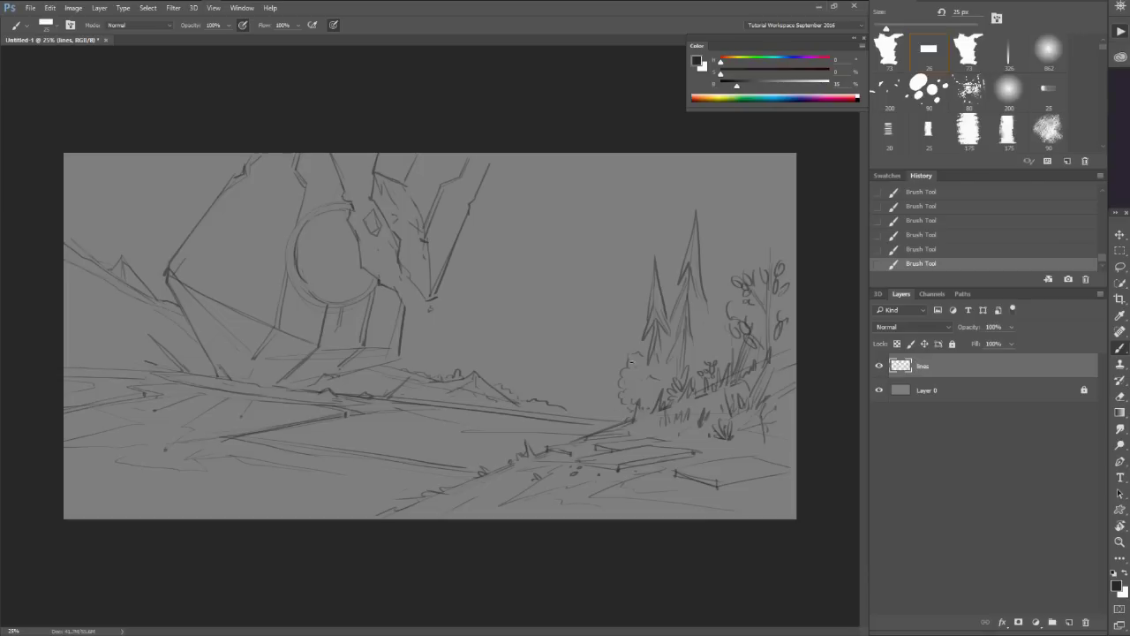
{"action": "left_click_drag", "start_coordinate": [639, 401], "coordinate": [641, 411]}
{"action": "left_click_drag", "start_coordinate": [698, 351], "coordinate": [701, 341]}
Erase the hard slope edge below the bushes, add small foliage and stones there, and mark a faint foreground contour.
{"action": "key", "text": "e"}
{"action": "left_click", "coordinate": [616, 419]}
{"action": "key", "text": "b"}
{"action": "left_click_drag", "start_coordinate": [590, 426], "coordinate": [581, 435]}
{"action": "key", "text": "e"}
{"action": "left_click", "coordinate": [583, 431]}
{"action": "key", "text": "b"}
{"action": "mouse_move", "coordinate": [335, 489]}
{"action": "left_mouse_down"}
{"action": "mouse_move", "coordinate": [160, 507]}
{"action": "mouse_move", "coordinate": [265, 491]}
{"action": "left_mouse_up"}
Add branches and another treetop to the conifer group and draw a smaller conifer to its left.
{"action": "left_click_drag", "start_coordinate": [705, 280], "coordinate": [708, 302]}
{"action": "left_click_drag", "start_coordinate": [669, 258], "coordinate": [669, 303]}
{"action": "mouse_move", "coordinate": [613, 380]}
{"action": "left_mouse_down"}
{"action": "mouse_move", "coordinate": [611, 331]}
{"action": "mouse_move", "coordinate": [619, 371]}
{"action": "left_mouse_up"}
{"action": "mouse_move", "coordinate": [612, 309]}
{"action": "left_mouse_down"}
{"action": "mouse_move", "coordinate": [600, 394]}
{"action": "mouse_move", "coordinate": [611, 399]}
{"action": "mouse_move", "coordinate": [564, 442]}
{"action": "left_mouse_up"}
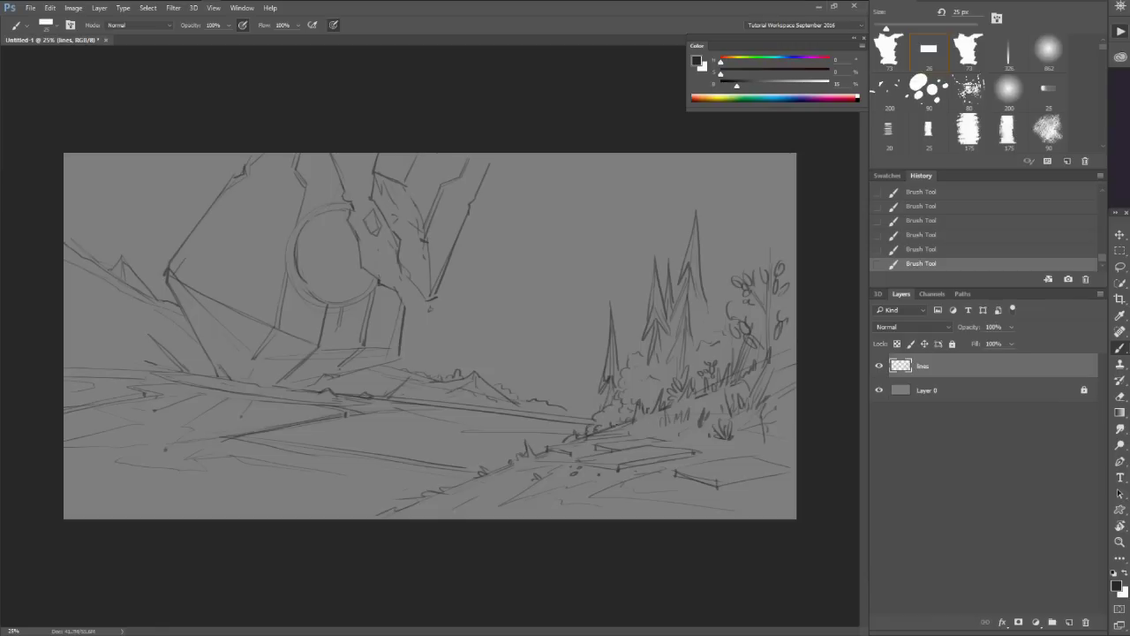
Clean up lines below the bushes and darken the edges of the flat slab near the crest.
{"action": "key", "text": "e"}
{"action": "mouse_move", "coordinate": [623, 422]}
{"action": "left_mouse_down"}
{"action": "mouse_move", "coordinate": [607, 428]}
{"action": "mouse_move", "coordinate": [621, 421]}
{"action": "left_mouse_up"}
{"action": "key", "text": "b"}
{"action": "mouse_move", "coordinate": [519, 457]}
{"action": "left_mouse_down"}
{"action": "mouse_move", "coordinate": [511, 462]}
{"action": "mouse_move", "coordinate": [570, 452]}
{"action": "left_mouse_up"}
{"action": "mouse_move", "coordinate": [610, 455]}
{"action": "left_mouse_down"}
{"action": "mouse_move", "coordinate": [576, 460]}
{"action": "mouse_move", "coordinate": [606, 467]}
{"action": "left_mouse_up"}
Draw a ground contour and a row of spiky grass blades along the lower edge of the right foreground.
{"action": "left_click_drag", "start_coordinate": [796, 485], "coordinate": [724, 499]}
{"action": "mouse_move", "coordinate": [723, 500]}
{"action": "left_mouse_down"}
{"action": "mouse_move", "coordinate": [750, 524]}
{"action": "mouse_move", "coordinate": [706, 509]}
{"action": "left_mouse_up"}
{"action": "left_click_drag", "start_coordinate": [710, 499], "coordinate": [691, 523]}
{"action": "left_click_drag", "start_coordinate": [696, 512], "coordinate": [654, 514]}
{"action": "mouse_move", "coordinate": [662, 500]}
{"action": "left_mouse_down"}
{"action": "mouse_move", "coordinate": [654, 516]}
{"action": "mouse_move", "coordinate": [671, 505]}
{"action": "mouse_move", "coordinate": [630, 516]}
{"action": "left_mouse_up"}
{"action": "left_click_drag", "start_coordinate": [634, 504], "coordinate": [620, 518]}
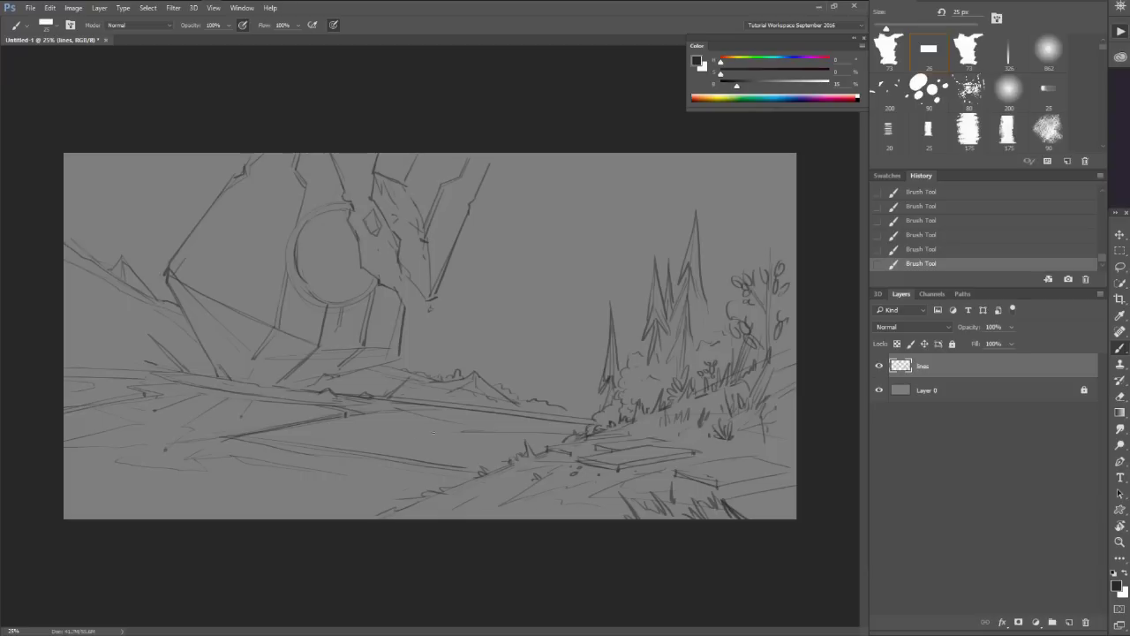
Erase and redraw the far ground lines left of the conifers, adding a dark diagonal stroke below the distant peak.
{"action": "key", "text": "e"}
{"action": "mouse_move", "coordinate": [544, 419]}
{"action": "left_mouse_down"}
{"action": "mouse_move", "coordinate": [500, 412]}
{"action": "mouse_move", "coordinate": [565, 399]}
{"action": "mouse_move", "coordinate": [560, 407]}
{"action": "left_mouse_up"}
{"action": "key", "text": "b"}
{"action": "left_click_drag", "start_coordinate": [531, 416], "coordinate": [579, 403]}
{"action": "left_click_drag", "start_coordinate": [499, 418], "coordinate": [446, 413]}
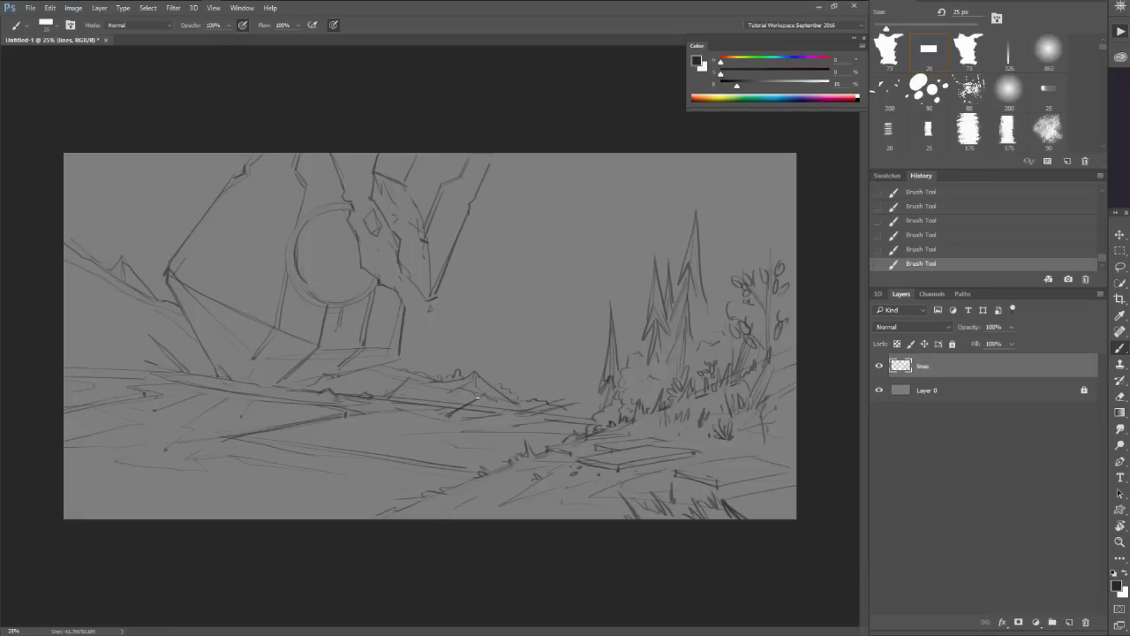
{"action": "mouse_move", "coordinate": [502, 387]}
{"action": "left_mouse_down"}
{"action": "mouse_move", "coordinate": [449, 416]}
{"action": "mouse_move", "coordinate": [449, 434]}
{"action": "left_mouse_up"}
{"action": "mouse_move", "coordinate": [514, 422]}
{"action": "left_mouse_down"}
{"action": "mouse_move", "coordinate": [450, 434]}
{"action": "mouse_move", "coordinate": [563, 429]}
{"action": "left_mouse_up"}
Sketch descending slope lines on the hillside at the left edge, redoing the upper one.
{"action": "left_click_drag", "start_coordinate": [129, 361], "coordinate": [78, 339]}
{"action": "mouse_move", "coordinate": [128, 363]}
{"action": "left_mouse_down"}
{"action": "mouse_move", "coordinate": [64, 329]}
{"action": "mouse_move", "coordinate": [50, 290]}
{"action": "left_mouse_up"}
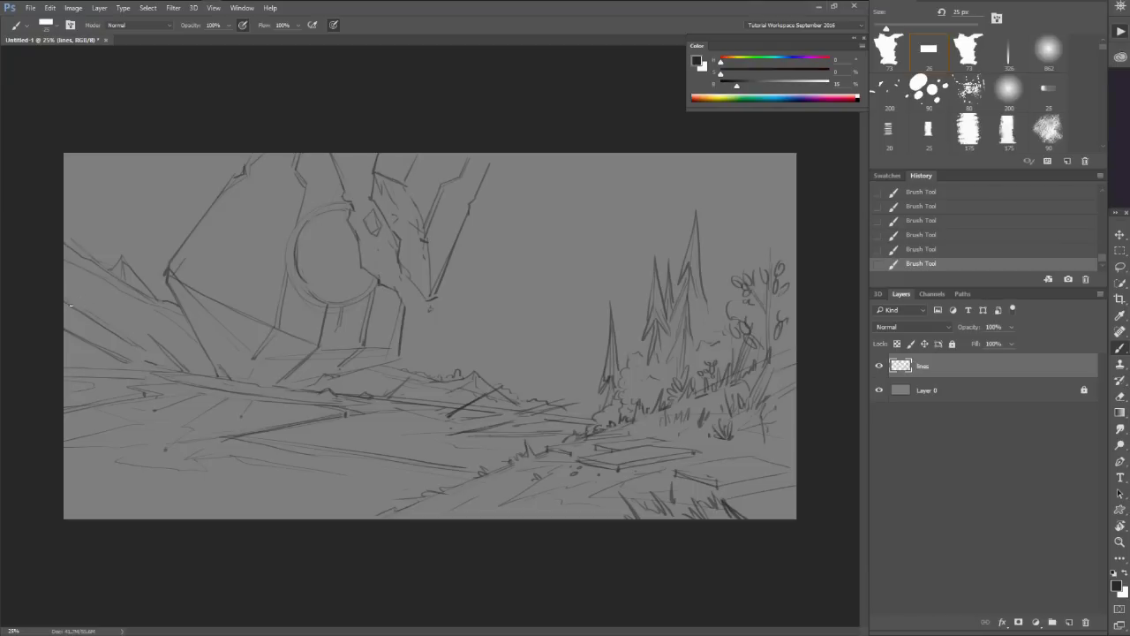
{"action": "key", "text": "ctrl+z"}
{"action": "left_click_drag", "start_coordinate": [104, 325], "coordinate": [70, 308]}
{"action": "key", "text": "e"}
{"action": "key", "text": "b"}
Add small brush and rubble strokes where the far ground meets the small conifer.
{"action": "left_click_drag", "start_coordinate": [579, 411], "coordinate": [580, 405]}
{"action": "left_click_drag", "start_coordinate": [568, 407], "coordinate": [583, 412]}
{"action": "key", "text": "e"}
{"action": "key", "text": "b"}
{"action": "left_click_drag", "start_coordinate": [571, 413], "coordinate": [582, 415]}
{"action": "left_click_drag", "start_coordinate": [564, 419], "coordinate": [584, 432]}
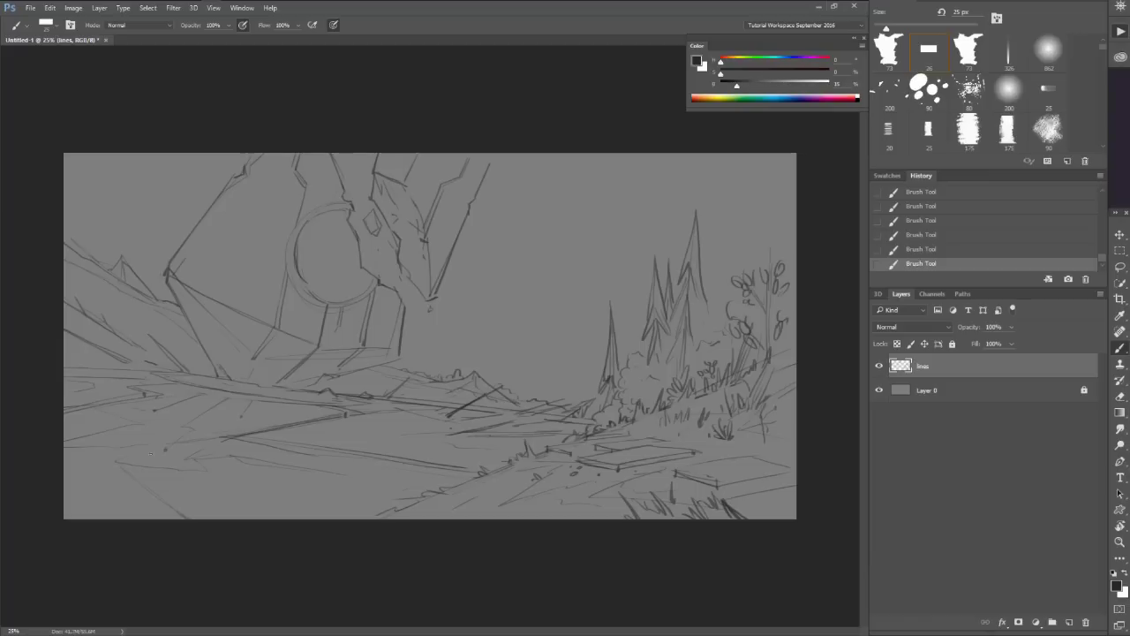
Undo the trial lines in the lower left foreground and draw a small jagged spike with grass there.
{"action": "key", "text": "ctrl+alt+z"}
{"action": "key", "text": "ctrl+alt+z"}
{"action": "left_click_drag", "start_coordinate": [163, 500], "coordinate": [183, 526]}
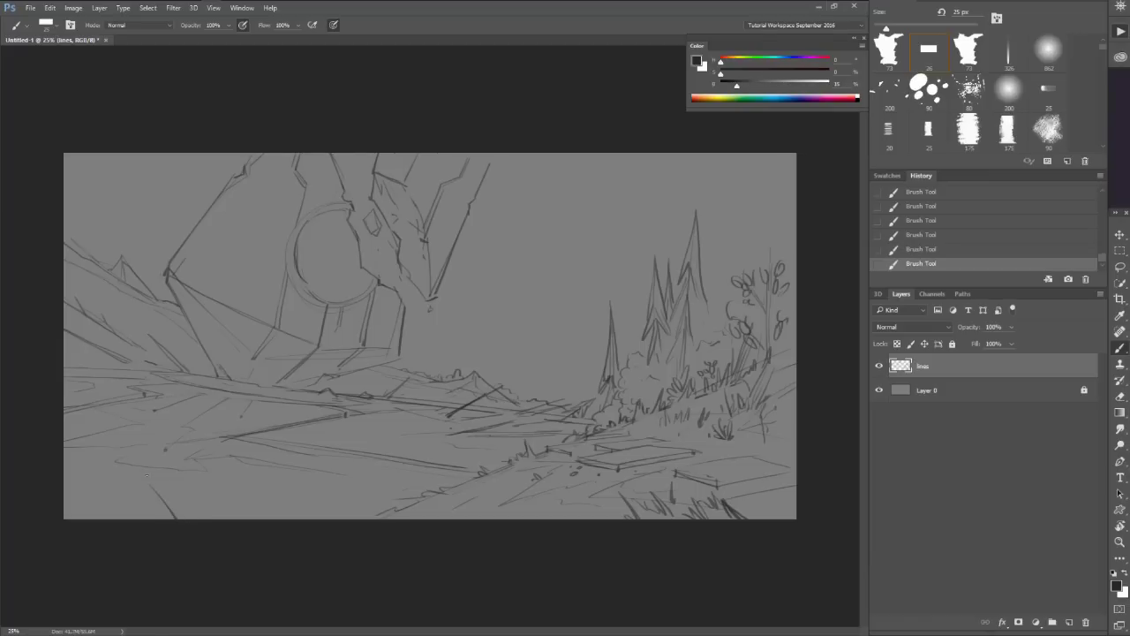
{"action": "mouse_move", "coordinate": [146, 475]}
{"action": "left_mouse_down"}
{"action": "mouse_move", "coordinate": [156, 511]}
{"action": "mouse_move", "coordinate": [184, 513]}
{"action": "mouse_move", "coordinate": [166, 520]}
{"action": "mouse_move", "coordinate": [164, 496]}
{"action": "mouse_move", "coordinate": [196, 519]}
{"action": "left_mouse_up"}
{"action": "key", "text": "e"}
Undo the corner line and redraw a slanted slope edge with grass in the lower left corner.
{"action": "key", "text": "ctrl+alt+z"}
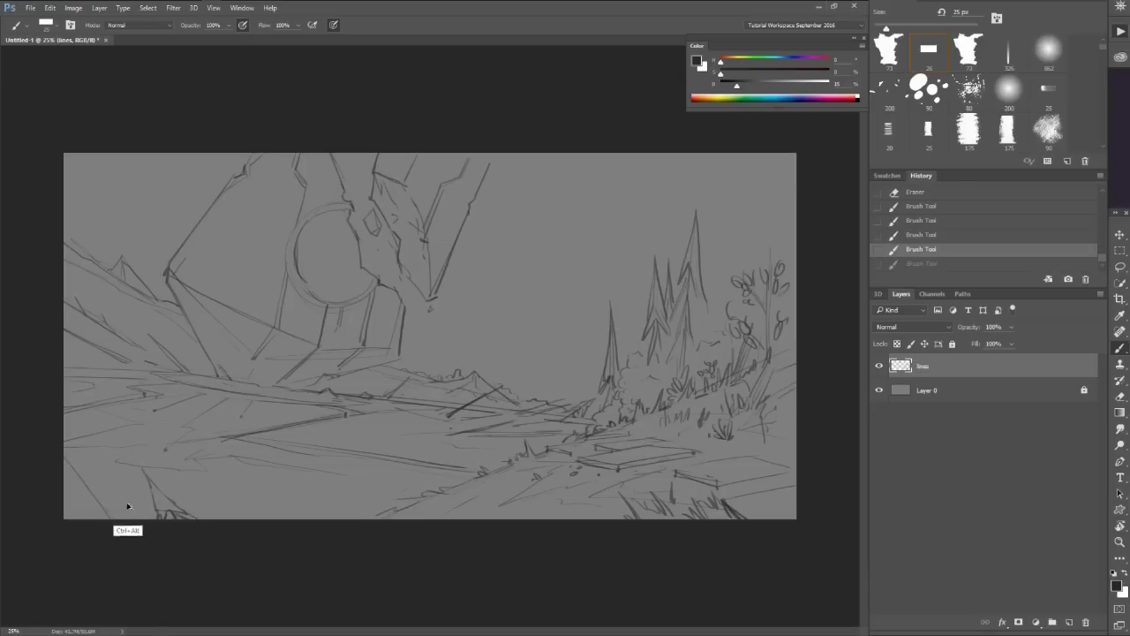
{"action": "key", "text": "ctrl+alt+z"}
{"action": "mouse_move", "coordinate": [59, 463]}
{"action": "left_mouse_down"}
{"action": "mouse_move", "coordinate": [112, 521]}
{"action": "mouse_move", "coordinate": [102, 495]}
{"action": "left_mouse_up"}
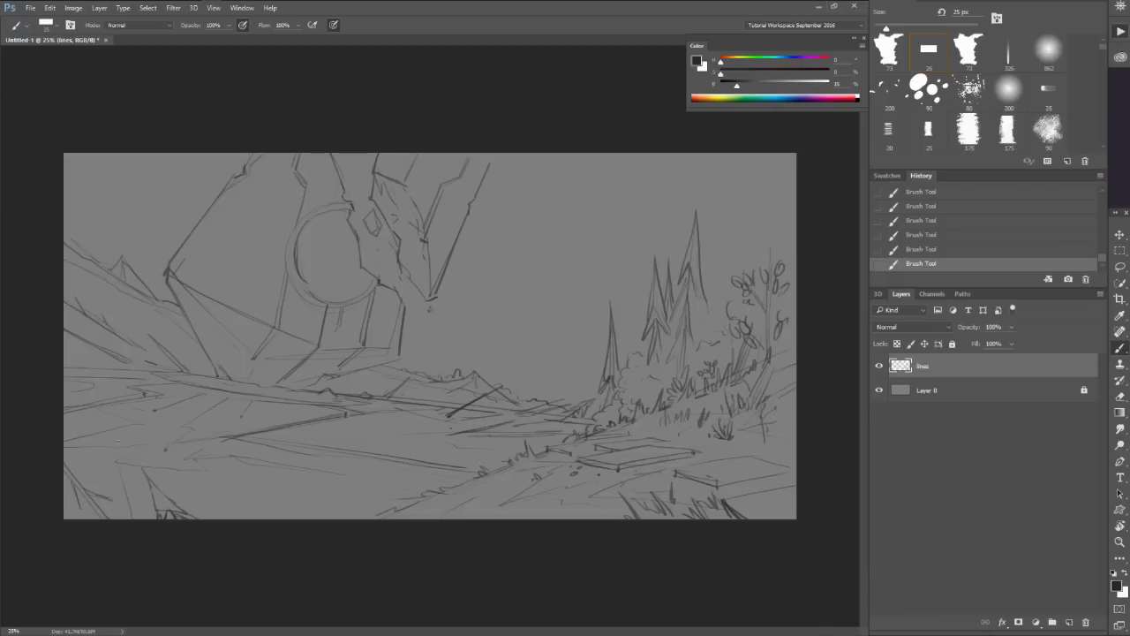
Rework the short ground strokes in the lower left foreground, erasing the excess lines.
{"action": "mouse_move", "coordinate": [119, 446]}
{"action": "left_mouse_down"}
{"action": "mouse_move", "coordinate": [136, 519]}
{"action": "mouse_move", "coordinate": [125, 470]}
{"action": "mouse_move", "coordinate": [139, 518]}
{"action": "mouse_move", "coordinate": [139, 498]}
{"action": "left_mouse_up"}
{"action": "key", "text": "e"}
{"action": "left_click", "coordinate": [236, 413]}
{"action": "mouse_move", "coordinate": [122, 468]}
{"action": "left_mouse_down"}
{"action": "mouse_move", "coordinate": [118, 488]}
{"action": "mouse_move", "coordinate": [137, 511]}
{"action": "mouse_move", "coordinate": [81, 495]}
{"action": "mouse_move", "coordinate": [113, 512]}
{"action": "mouse_move", "coordinate": [114, 502]}
{"action": "left_mouse_up"}
{"action": "key", "text": "b"}
{"action": "mouse_move", "coordinate": [113, 426]}
{"action": "left_mouse_down"}
{"action": "mouse_move", "coordinate": [59, 420]}
{"action": "mouse_move", "coordinate": [60, 456]}
{"action": "mouse_move", "coordinate": [113, 446]}
{"action": "left_mouse_up"}
Sketch a small tuft of spiky grass on the canvas's lower edge, left of centre, undoing and restoring strokes on the way.
{"action": "left_click_drag", "start_coordinate": [285, 490], "coordinate": [282, 482]}
{"action": "key", "text": "ctrl+alt+z"}
{"action": "key", "text": "ctrl+alt+z"}
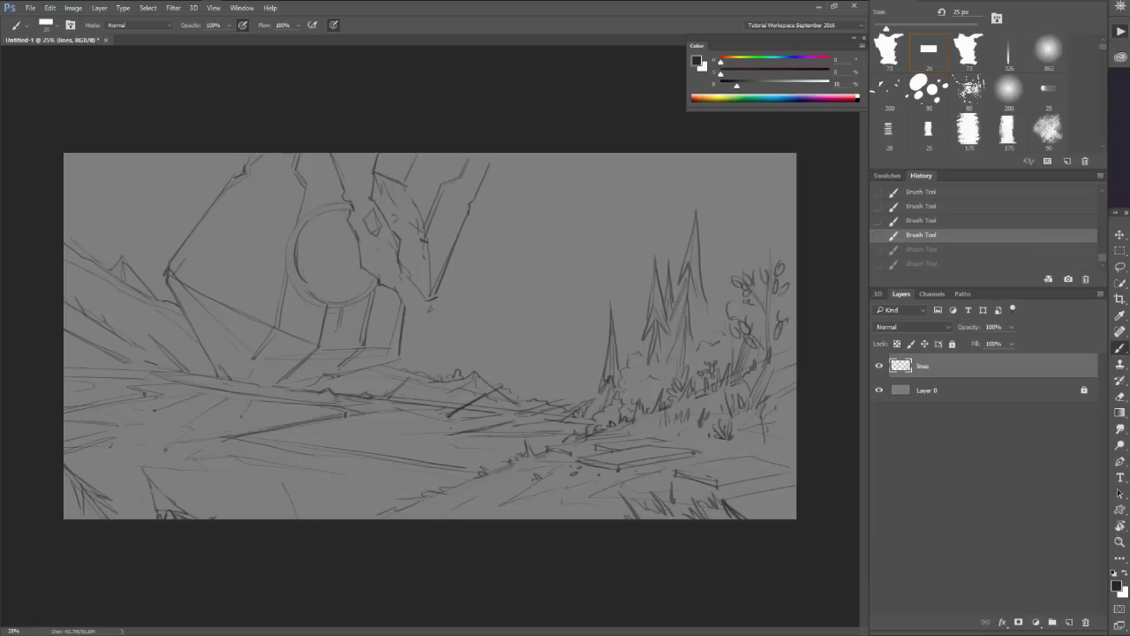
{"action": "key", "text": "ctrl+shift+z"}
{"action": "key", "text": "ctrl+shift+z"}
{"action": "mouse_move", "coordinate": [285, 482]}
{"action": "left_mouse_down"}
{"action": "mouse_move", "coordinate": [297, 521]}
{"action": "mouse_move", "coordinate": [342, 519]}
{"action": "mouse_move", "coordinate": [300, 520]}
{"action": "left_mouse_up"}
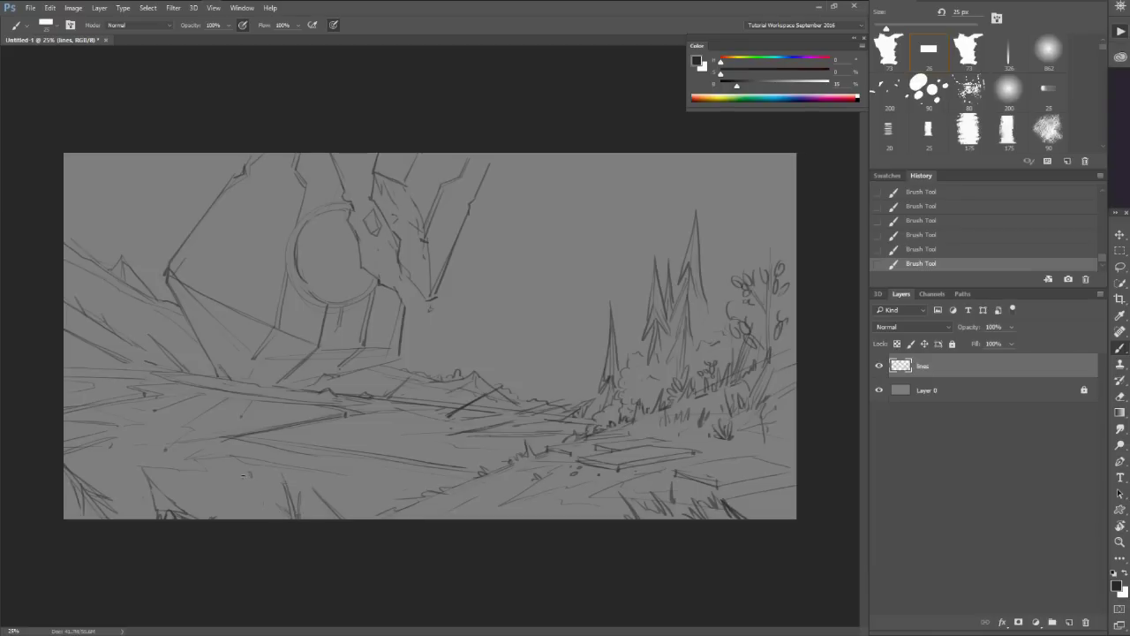
Add a short slanted stroke to the flat ground below the structure's base.
{"action": "key", "text": "e"}
{"action": "key", "text": "b"}
{"action": "left_click_drag", "start_coordinate": [243, 413], "coordinate": [241, 424]}
Sketch billowing cloud outlines in the sky between the broken structure and the conifers.
{"action": "mouse_move", "coordinate": [596, 196]}
{"action": "left_mouse_down"}
{"action": "mouse_move", "coordinate": [511, 279]}
{"action": "mouse_move", "coordinate": [455, 295]}
{"action": "mouse_move", "coordinate": [432, 342]}
{"action": "left_mouse_up"}
{"action": "mouse_move", "coordinate": [499, 250]}
{"action": "left_mouse_down"}
{"action": "mouse_move", "coordinate": [540, 151]}
{"action": "mouse_move", "coordinate": [500, 199]}
{"action": "mouse_move", "coordinate": [491, 249]}
{"action": "mouse_move", "coordinate": [495, 212]}
{"action": "mouse_move", "coordinate": [514, 201]}
{"action": "mouse_move", "coordinate": [475, 265]}
{"action": "mouse_move", "coordinate": [485, 277]}
{"action": "left_mouse_up"}
{"action": "key", "text": "e"}
{"action": "key", "text": "b"}
{"action": "mouse_move", "coordinate": [586, 153]}
{"action": "left_mouse_down"}
{"action": "mouse_move", "coordinate": [590, 192]}
{"action": "mouse_move", "coordinate": [579, 191]}
{"action": "left_mouse_up"}
{"action": "left_click_drag", "start_coordinate": [567, 178], "coordinate": [562, 181]}
{"action": "left_click_drag", "start_coordinate": [486, 230], "coordinate": [462, 235]}
Sketch puffy cloud contours in the upper left sky beside the structure's sloping edge.
{"action": "left_click_drag", "start_coordinate": [160, 154], "coordinate": [189, 210]}
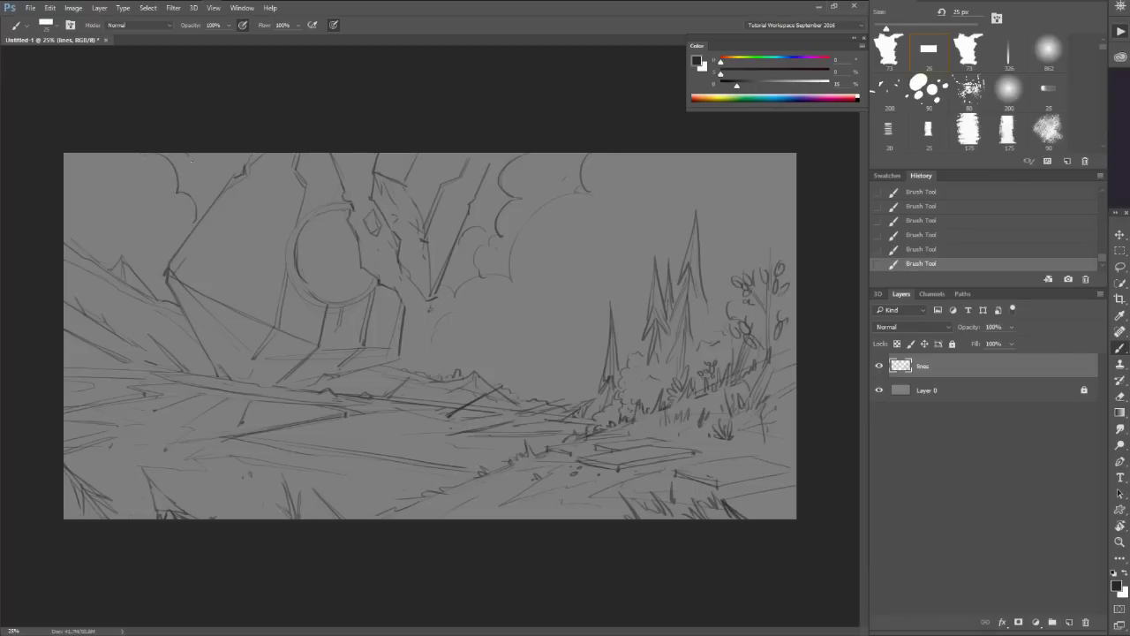
{"action": "mouse_move", "coordinate": [191, 161]}
{"action": "left_mouse_down"}
{"action": "mouse_move", "coordinate": [196, 191]}
{"action": "mouse_move", "coordinate": [218, 197]}
{"action": "left_mouse_up"}
{"action": "left_click_drag", "start_coordinate": [177, 225], "coordinate": [186, 238]}
Draw faint horizontal horizon lines above the far ridge, undoing the surplus one, and add small cloud puffs beside the structure's rear leg.
{"action": "left_click_drag", "start_coordinate": [404, 354], "coordinate": [565, 356]}
{"action": "left_click_drag", "start_coordinate": [465, 355], "coordinate": [603, 353]}
{"action": "key", "text": "ctrl+z"}
{"action": "left_click_drag", "start_coordinate": [432, 341], "coordinate": [403, 342]}
Undo the trial cloud curve and draw a rounded low cloud above the horizon.
{"action": "left_click_drag", "start_coordinate": [534, 335], "coordinate": [567, 311]}
{"action": "key", "text": "ctrl+z"}
{"action": "mouse_move", "coordinate": [570, 269]}
{"action": "left_mouse_down"}
{"action": "mouse_move", "coordinate": [534, 334]}
{"action": "mouse_move", "coordinate": [580, 279]}
{"action": "left_mouse_up"}
{"action": "left_click_drag", "start_coordinate": [516, 309], "coordinate": [517, 341]}
{"action": "key", "text": "e"}
{"action": "key", "text": "b"}
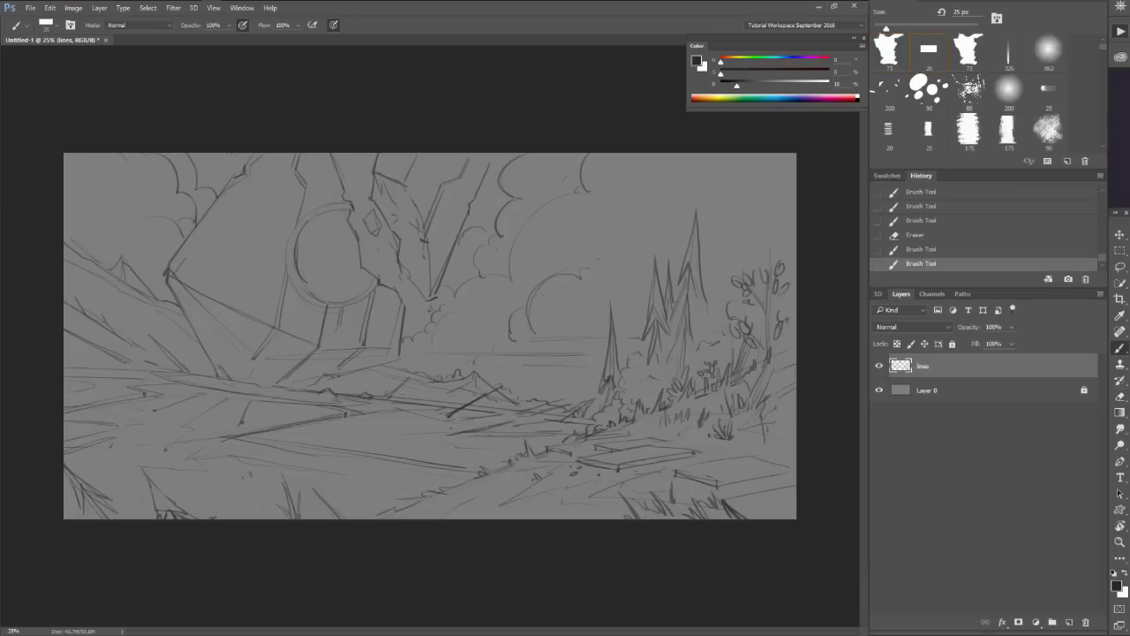
Thin the low cloud's outline with the eraser and strengthen the contour of the large cloud above it.
{"action": "key", "text": "e"}
{"action": "left_click_drag", "start_coordinate": [549, 280], "coordinate": [528, 318]}
{"action": "key", "text": "b"}
{"action": "mouse_move", "coordinate": [573, 192]}
{"action": "left_mouse_down"}
{"action": "mouse_move", "coordinate": [514, 233]}
{"action": "mouse_move", "coordinate": [516, 280]}
{"action": "mouse_move", "coordinate": [502, 278]}
{"action": "left_mouse_up"}
{"action": "key", "text": "e"}
{"action": "key", "text": "b"}
{"action": "key", "text": "e"}
{"action": "key", "text": "b"}
Undo the trial curves and draw a long curved cloud contour above the tall conifers.
{"action": "left_click_drag", "start_coordinate": [668, 186], "coordinate": [646, 229]}
{"action": "key", "text": "ctrl+z"}
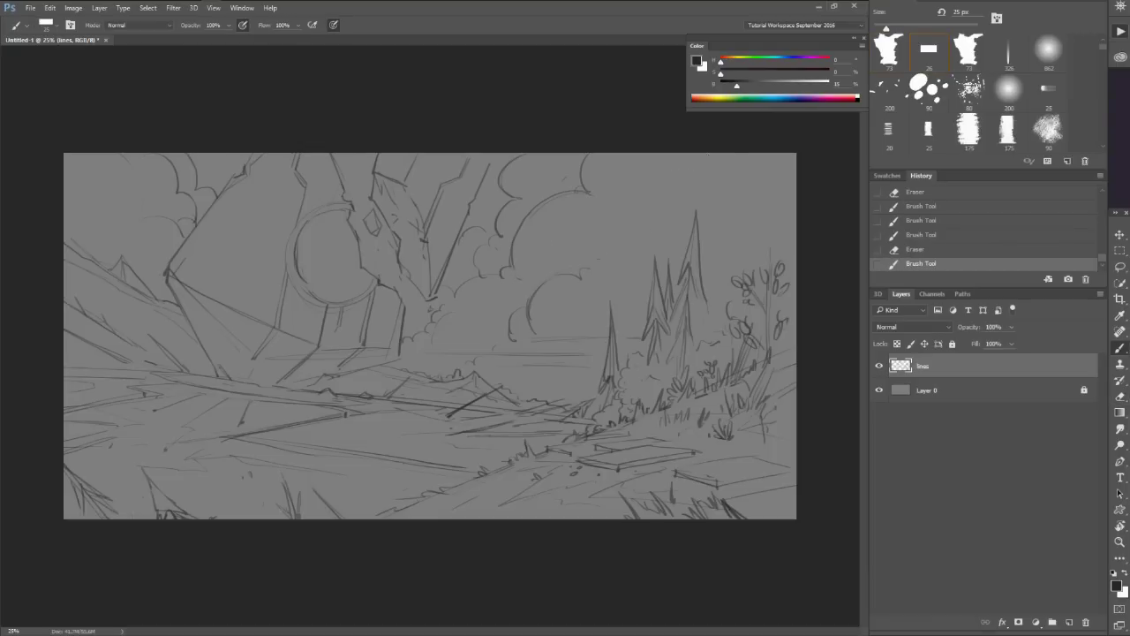
{"action": "key", "text": "ctrl+z"}
{"action": "mouse_move", "coordinate": [658, 156]}
{"action": "left_mouse_down"}
{"action": "mouse_move", "coordinate": [634, 191]}
{"action": "mouse_move", "coordinate": [648, 236]}
{"action": "mouse_move", "coordinate": [620, 255]}
{"action": "left_mouse_up"}
Add rounded clumps to the structure's broken edge and roughen the circle's inner left edge, undoing the last strokes.
{"action": "left_click_drag", "start_coordinate": [588, 449], "coordinate": [576, 455]}
{"action": "left_click_drag", "start_coordinate": [380, 280], "coordinate": [380, 284]}
{"action": "key", "text": "e"}
{"action": "left_click", "coordinate": [314, 235]}
{"action": "key", "text": "b"}
{"action": "left_click_drag", "start_coordinate": [295, 246], "coordinate": [301, 223]}
{"action": "left_click_drag", "start_coordinate": [299, 231], "coordinate": [302, 212]}
{"action": "key", "text": "e"}
{"action": "key", "text": "ctrl+alt+z"}
{"action": "key", "text": "ctrl+alt+z"}
{"action": "key", "text": "ctrl+alt+z"}
{"action": "key", "text": "e"}
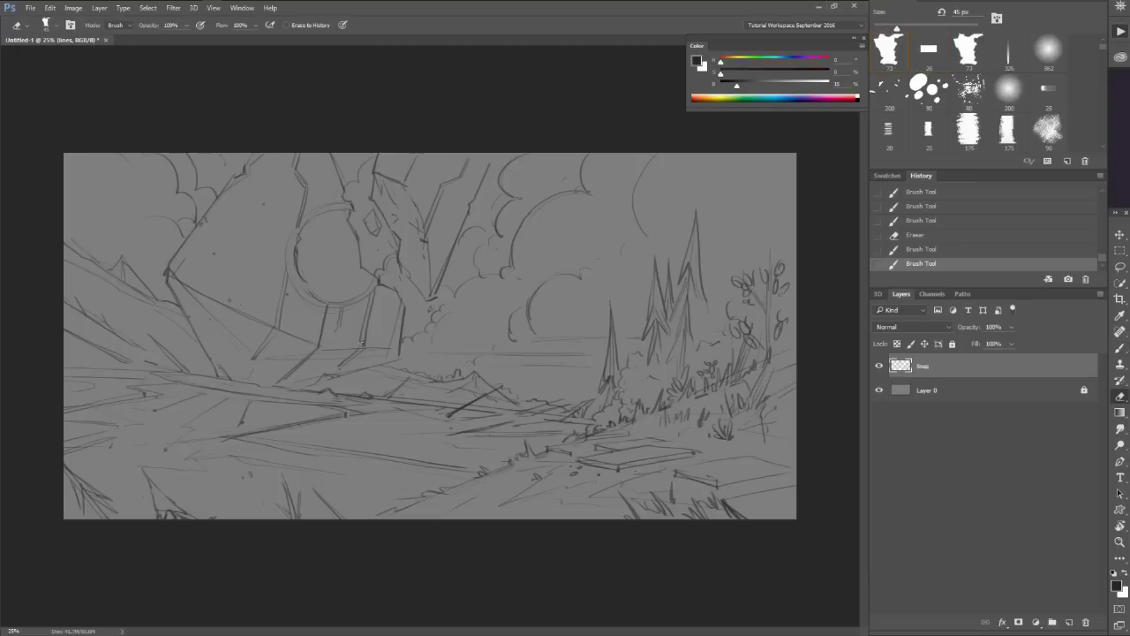
Erase and rework the foot of the structure's rear leg, undoing the surplus strokes.
{"action": "mouse_move", "coordinate": [362, 344]}
{"action": "left_mouse_down"}
{"action": "mouse_move", "coordinate": [355, 354]}
{"action": "mouse_move", "coordinate": [399, 356]}
{"action": "mouse_move", "coordinate": [382, 364]}
{"action": "left_mouse_up"}
{"action": "key", "text": "b"}
{"action": "key", "text": "ctrl+alt+z"}
{"action": "key", "text": "ctrl+alt+z"}
{"action": "key", "text": "ctrl+alt+z"}
{"action": "key", "text": "ctrl+alt+z"}
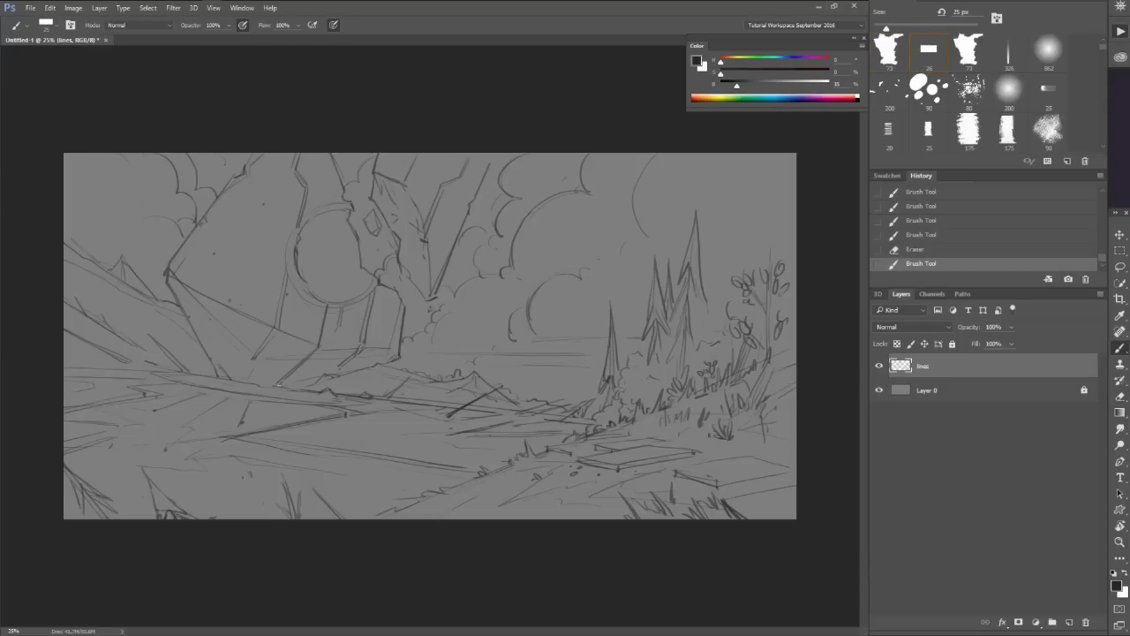
Compare the recent strokes with undo and redo, and restore the rubble at the foot of the structure's front leg.
{"action": "key", "text": "ctrl+shift+z"}
{"action": "key", "text": "ctrl+shift+z"}
{"action": "key", "text": "ctrl+alt+z"}
{"action": "key", "text": "ctrl+alt+z"}
{"action": "key", "text": "ctrl+shift+z"}
{"action": "key", "text": "e"}
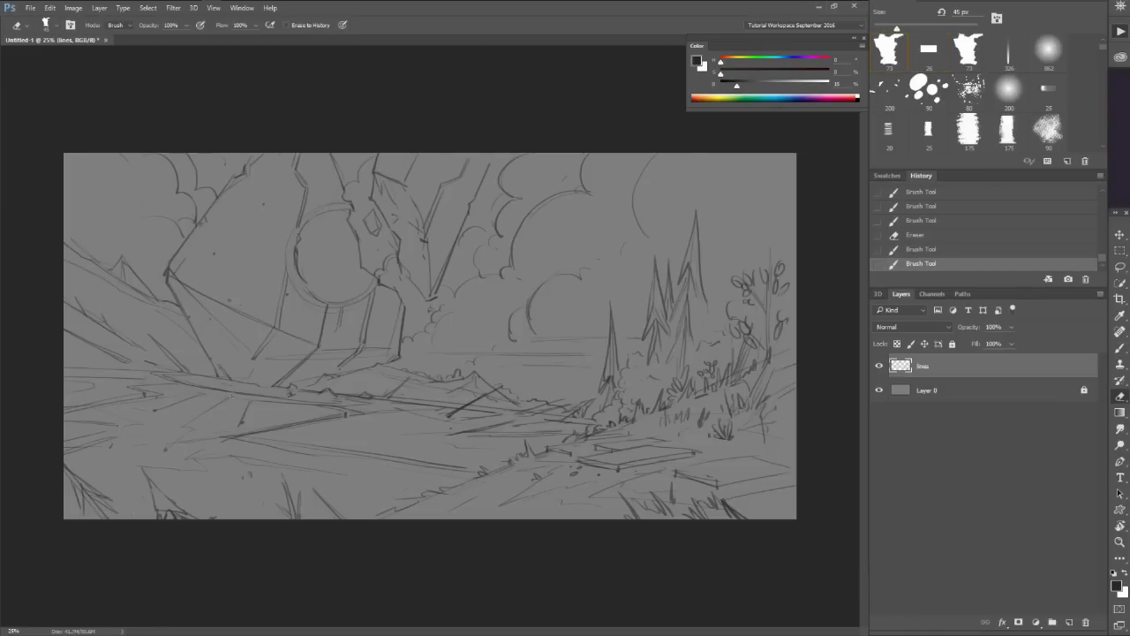
Draw slanted breaks across the flat ground below the structure's base and clean them up with the eraser.
{"action": "left_click_drag", "start_coordinate": [190, 423], "coordinate": [196, 418]}
{"action": "key", "text": "b"}
{"action": "left_click_drag", "start_coordinate": [232, 394], "coordinate": [169, 448]}
{"action": "key", "text": "e"}
{"action": "key", "text": "b"}
{"action": "key", "text": "ctrl+shift+z"}
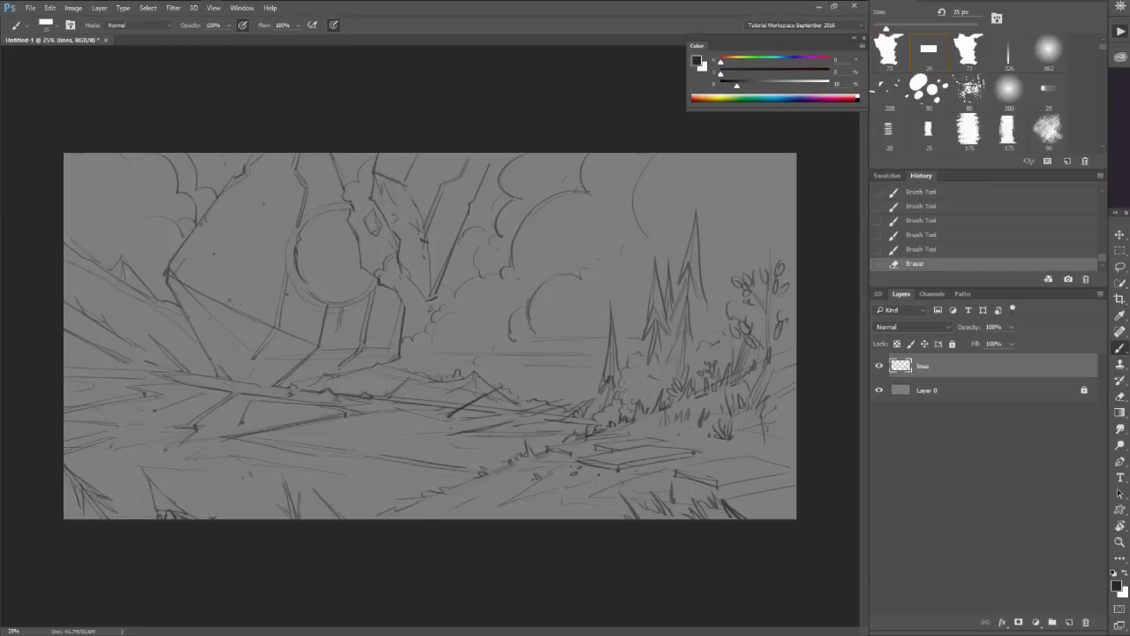
{"action": "key", "text": "ctrl+alt+z"}
{"action": "key", "text": "ctrl+shift+z"}
{"action": "key", "text": "ctrl+shift+z"}
Sketch a jagged, zigzag ledge edge in the central foreground, erasing the old line where it crosses.
{"action": "mouse_move", "coordinate": [355, 455]}
{"action": "left_mouse_down"}
{"action": "mouse_move", "coordinate": [436, 467]}
{"action": "mouse_move", "coordinate": [415, 463]}
{"action": "left_mouse_up"}
{"action": "mouse_move", "coordinate": [377, 452]}
{"action": "left_mouse_down"}
{"action": "mouse_move", "coordinate": [320, 481]}
{"action": "mouse_move", "coordinate": [345, 470]}
{"action": "mouse_move", "coordinate": [327, 483]}
{"action": "mouse_move", "coordinate": [359, 500]}
{"action": "left_mouse_up"}
{"action": "key", "text": "e"}
{"action": "key", "text": "b"}
{"action": "key", "text": "e"}
{"action": "mouse_move", "coordinate": [320, 455]}
{"action": "left_mouse_down"}
{"action": "mouse_move", "coordinate": [341, 465]}
{"action": "mouse_move", "coordinate": [328, 462]}
{"action": "left_mouse_up"}
{"action": "key", "text": "b"}
{"action": "left_click_drag", "start_coordinate": [327, 457], "coordinate": [339, 464]}
{"action": "left_click_drag", "start_coordinate": [341, 464], "coordinate": [351, 474]}
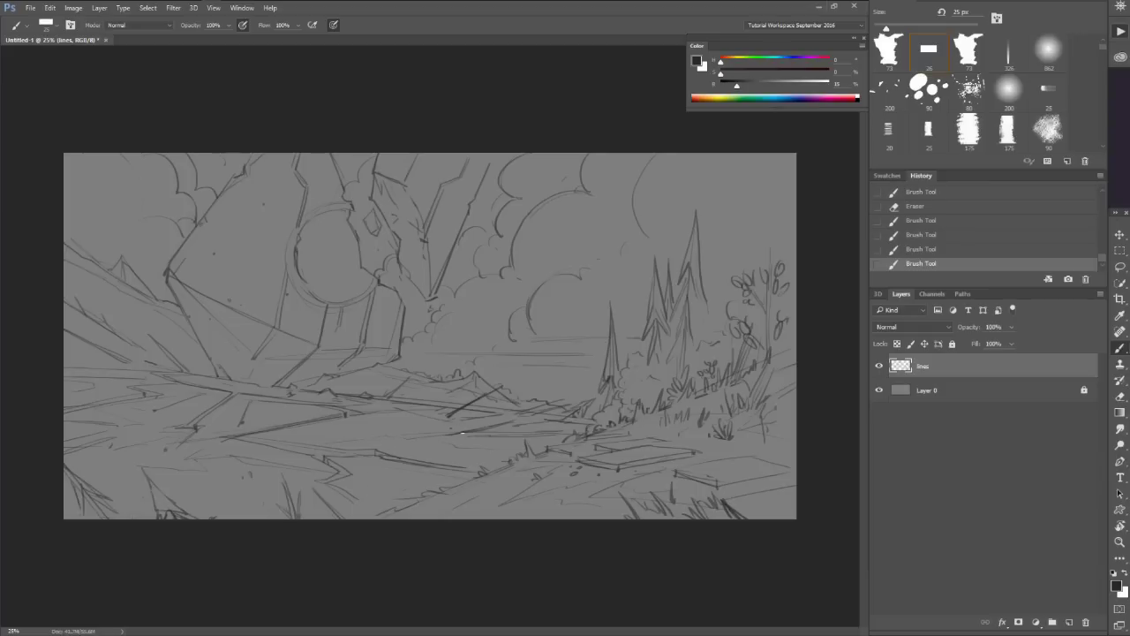
Extend the jagged ledge lines across the middle ground, erasing and redrawing the upper edge.
{"action": "left_click_drag", "start_coordinate": [302, 445], "coordinate": [354, 439]}
{"action": "key", "text": "e"}
{"action": "left_click", "coordinate": [385, 435]}
{"action": "key", "text": "b"}
{"action": "mouse_move", "coordinate": [352, 439]}
{"action": "left_mouse_down"}
{"action": "mouse_move", "coordinate": [448, 434]}
{"action": "mouse_move", "coordinate": [408, 436]}
{"action": "left_mouse_up"}
{"action": "key", "text": "e"}
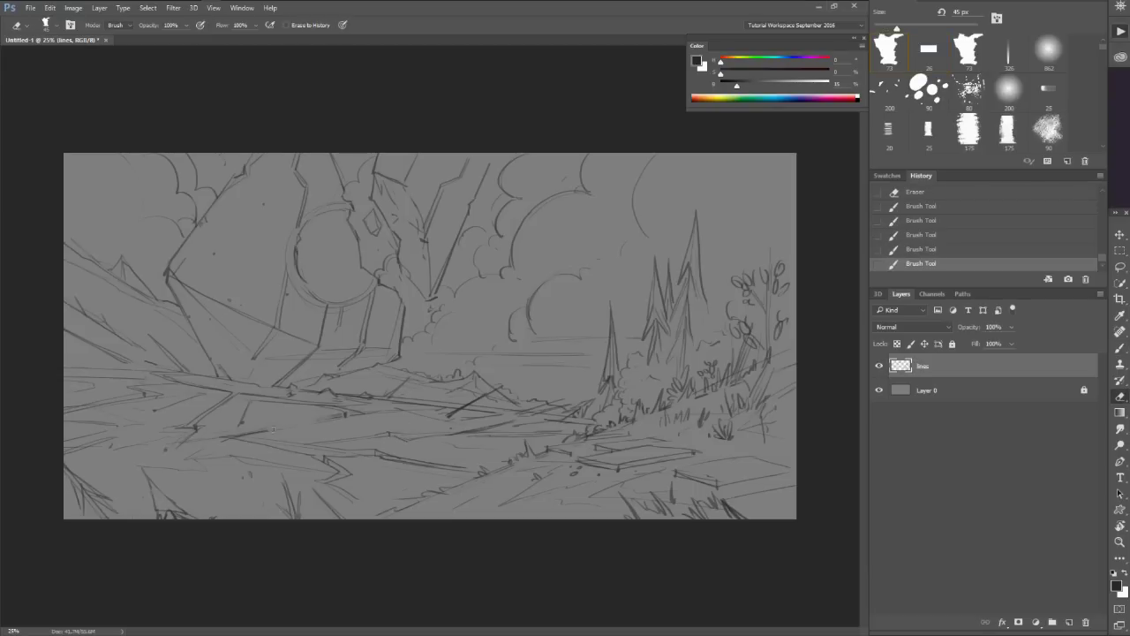
{"action": "key", "text": "b"}
{"action": "mouse_move", "coordinate": [246, 434]}
{"action": "left_mouse_down"}
{"action": "mouse_move", "coordinate": [268, 427]}
{"action": "mouse_move", "coordinate": [225, 437]}
{"action": "left_mouse_up"}
{"action": "left_click_drag", "start_coordinate": [305, 426], "coordinate": [325, 423]}
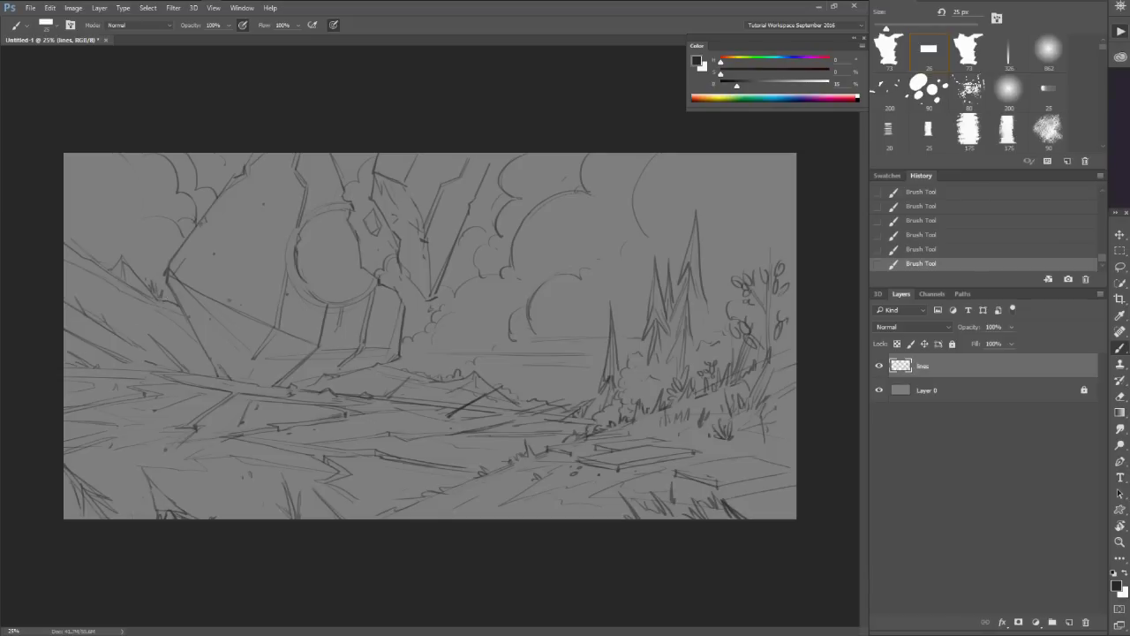
Add grass tufts along the left hillside's crest and grassy hatching on the low ridge behind the flat ground.
{"action": "mouse_move", "coordinate": [110, 248]}
{"action": "left_mouse_down"}
{"action": "mouse_move", "coordinate": [106, 265]}
{"action": "mouse_move", "coordinate": [92, 252]}
{"action": "left_mouse_up"}
{"action": "key", "text": "e"}
{"action": "key", "text": "b"}
{"action": "left_click_drag", "start_coordinate": [444, 405], "coordinate": [423, 401]}
{"action": "mouse_move", "coordinate": [428, 396]}
{"action": "left_mouse_down"}
{"action": "mouse_move", "coordinate": [415, 399]}
{"action": "mouse_move", "coordinate": [429, 401]}
{"action": "left_mouse_up"}
{"action": "left_click", "coordinate": [378, 392]}
{"action": "left_click_drag", "start_coordinate": [355, 391], "coordinate": [389, 373]}
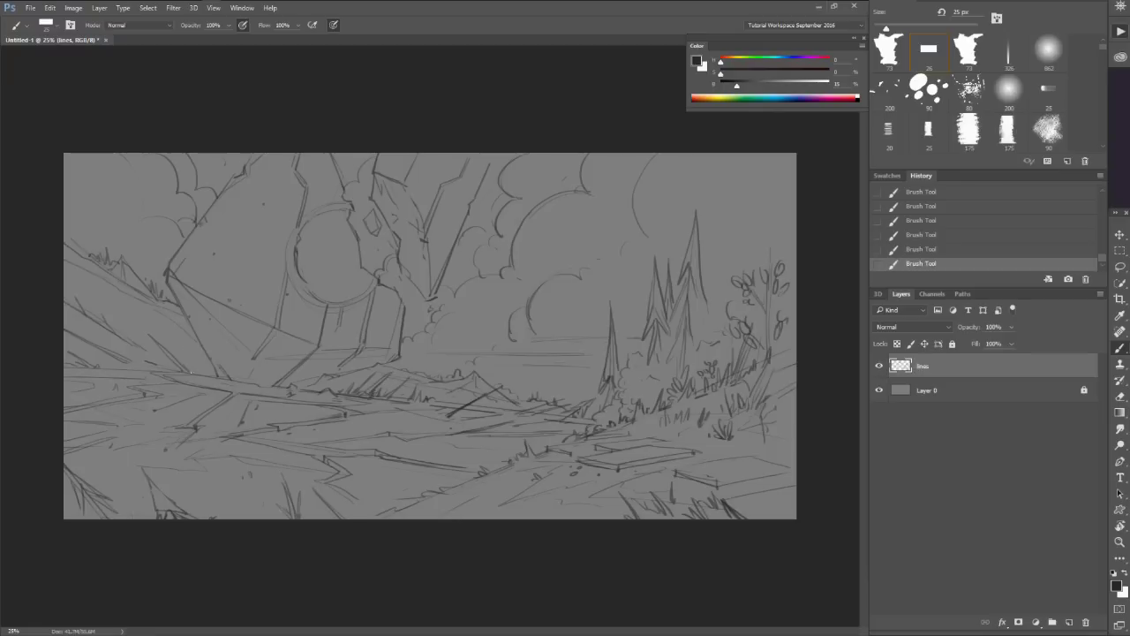
Hatch the left hillside's lower slope with descending grass strokes beside the structure's base.
{"action": "mouse_move", "coordinate": [192, 371]}
{"action": "left_mouse_down"}
{"action": "mouse_move", "coordinate": [181, 349]}
{"action": "mouse_move", "coordinate": [152, 357]}
{"action": "mouse_move", "coordinate": [111, 320]}
{"action": "mouse_move", "coordinate": [158, 284]}
{"action": "mouse_move", "coordinate": [147, 291]}
{"action": "left_mouse_up"}
{"action": "key", "text": "e"}
{"action": "key", "text": "b"}
{"action": "left_click_drag", "start_coordinate": [111, 341], "coordinate": [134, 357]}
Lighten the heavy diagonal beam on the far ridge with the eraser and redraw its edges.
{"action": "key", "text": "e"}
{"action": "left_click_drag", "start_coordinate": [448, 419], "coordinate": [505, 385]}
{"action": "key", "text": "b"}
{"action": "left_click_drag", "start_coordinate": [493, 392], "coordinate": [512, 380]}
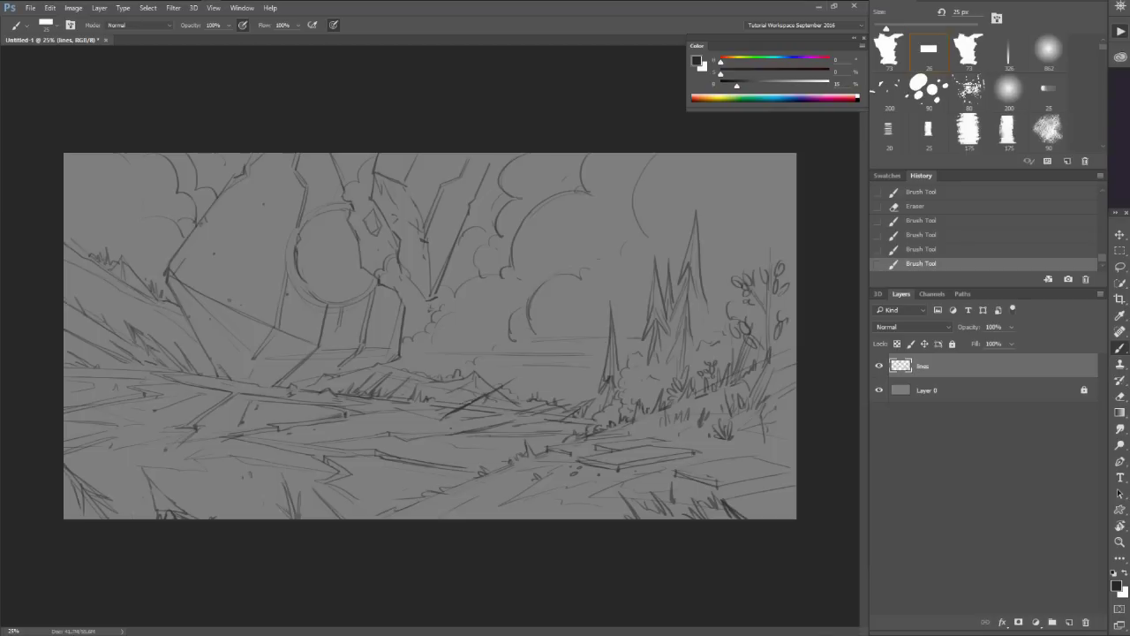
{"action": "mouse_move", "coordinate": [507, 384]}
{"action": "left_mouse_down"}
{"action": "mouse_move", "coordinate": [521, 378]}
{"action": "mouse_move", "coordinate": [497, 416]}
{"action": "left_mouse_up"}
Strengthen the broken slab's edges on the flat ground and the lower end of the structure's left leg.
{"action": "left_click_drag", "start_coordinate": [295, 425], "coordinate": [281, 430]}
{"action": "left_click_drag", "start_coordinate": [253, 399], "coordinate": [243, 421]}
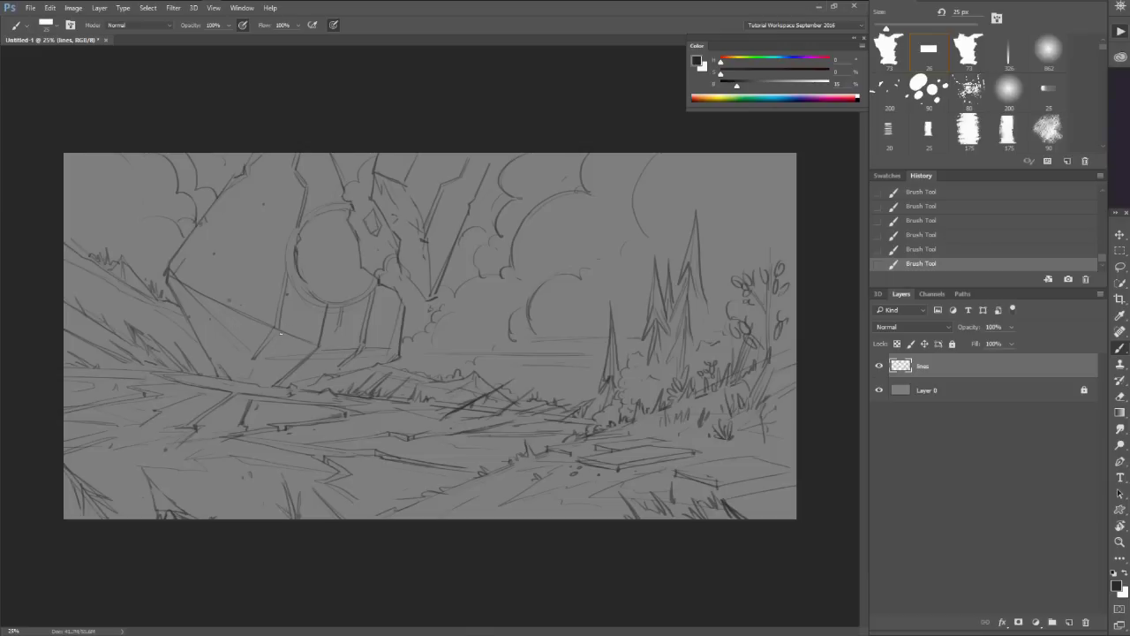
{"action": "left_click_drag", "start_coordinate": [279, 344], "coordinate": [262, 361]}
Erase stray lines around the hanging legs below the circle and redraw them with side edges for thickness.
{"action": "key", "text": "e"}
{"action": "mouse_move", "coordinate": [313, 302]}
{"action": "left_mouse_down"}
{"action": "mouse_move", "coordinate": [327, 307]}
{"action": "mouse_move", "coordinate": [325, 350]}
{"action": "mouse_move", "coordinate": [283, 385]}
{"action": "left_mouse_up"}
{"action": "key", "text": "b"}
{"action": "key", "text": "e"}
{"action": "left_click_drag", "start_coordinate": [324, 347], "coordinate": [323, 346]}
{"action": "key", "text": "b"}
{"action": "left_click_drag", "start_coordinate": [337, 307], "coordinate": [335, 320]}
{"action": "key", "text": "e"}
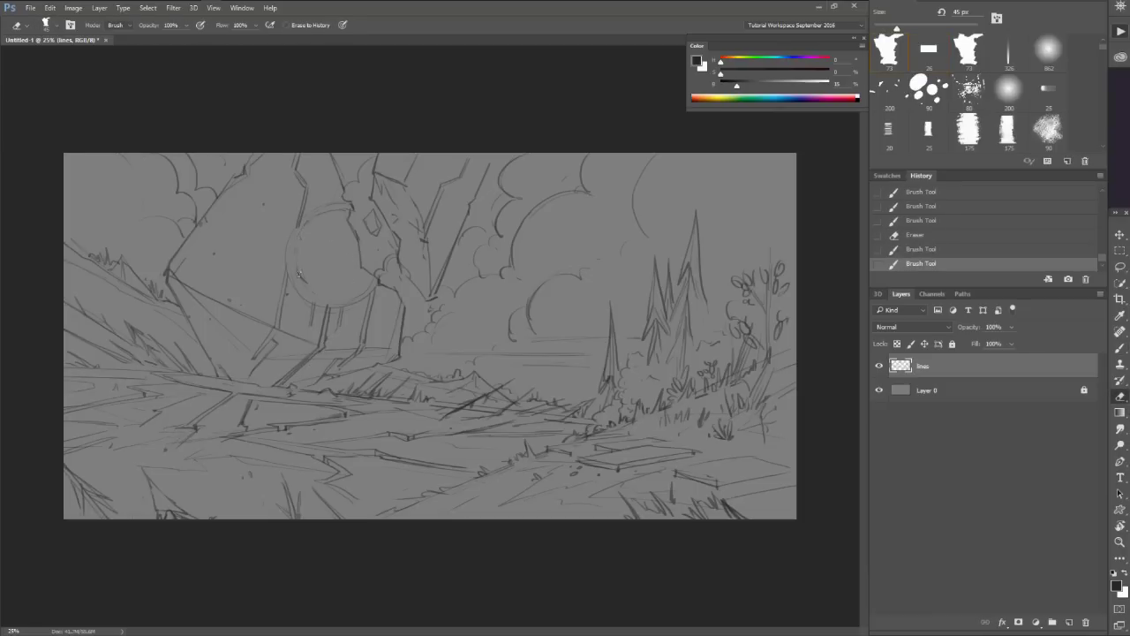
Erase the circle's doubled inner lines and redraw it with a single clean outline.
{"action": "left_click_drag", "start_coordinate": [330, 263], "coordinate": [334, 265]}
{"action": "key", "text": "b"}
{"action": "mouse_move", "coordinate": [305, 222]}
{"action": "left_mouse_down"}
{"action": "mouse_move", "coordinate": [295, 275]}
{"action": "mouse_move", "coordinate": [337, 305]}
{"action": "mouse_move", "coordinate": [343, 203]}
{"action": "mouse_move", "coordinate": [351, 210]}
{"action": "left_mouse_up"}
{"action": "key", "text": "e"}
{"action": "key", "text": "b"}
Refine the cracked edges of the structure's upper broken section, undoing the last trial stroke.
{"action": "mouse_move", "coordinate": [361, 267]}
{"action": "left_mouse_down"}
{"action": "mouse_move", "coordinate": [378, 288]}
{"action": "mouse_move", "coordinate": [462, 164]}
{"action": "left_mouse_up"}
{"action": "key", "text": "e"}
{"action": "key", "text": "b"}
{"action": "key", "text": "e"}
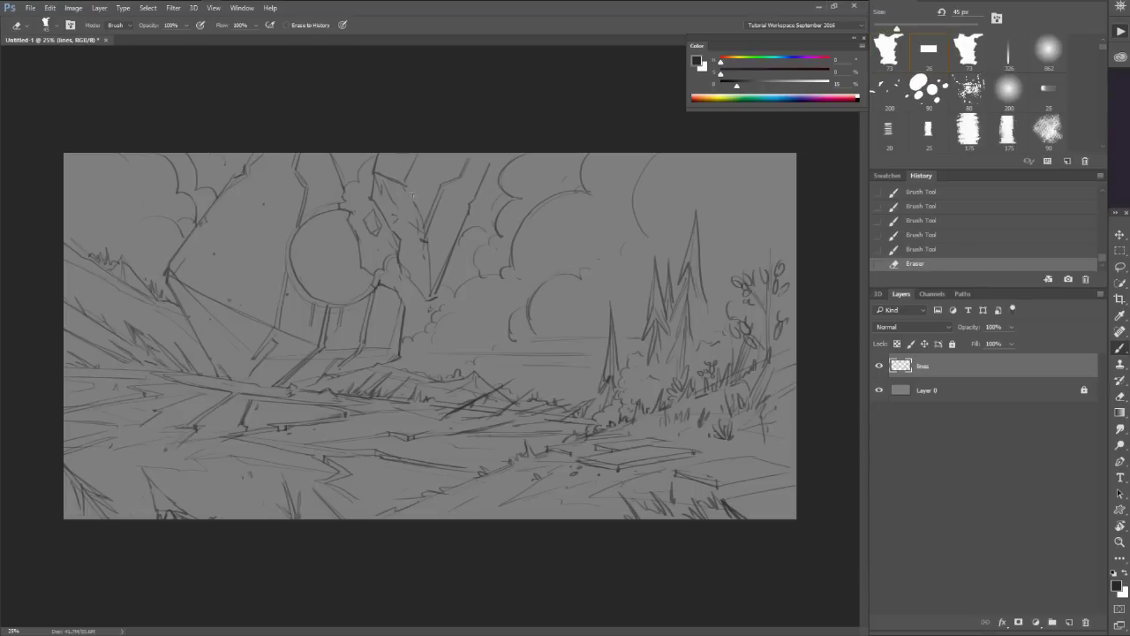
{"action": "left_click_drag", "start_coordinate": [410, 196], "coordinate": [429, 254]}
{"action": "key", "text": "ctrl+z"}
{"action": "key", "text": "e"}
{"action": "key", "text": "b"}
Redraw the pointed tip of the structure's broken shard and add small debris marks below it.
{"action": "mouse_move", "coordinate": [408, 292]}
{"action": "left_mouse_down"}
{"action": "mouse_move", "coordinate": [401, 311]}
{"action": "mouse_move", "coordinate": [437, 309]}
{"action": "left_mouse_up"}
{"action": "key", "text": "e"}
{"action": "key", "text": "b"}
{"action": "mouse_move", "coordinate": [438, 305]}
{"action": "left_mouse_down"}
{"action": "mouse_move", "coordinate": [431, 319]}
{"action": "mouse_move", "coordinate": [454, 304]}
{"action": "mouse_move", "coordinate": [431, 317]}
{"action": "left_mouse_up"}
{"action": "key", "text": "z"}
{"action": "key", "text": "b"}
Erase the darkest part of the diagonal beam on the far ridge.
{"action": "key", "text": "e"}
{"action": "left_click_drag", "start_coordinate": [445, 415], "coordinate": [491, 400]}
{"action": "key", "text": "b"}
Clean up and redraw the horizon line, and add a faint horizontal line behind the left hillside's crest.
{"action": "key", "text": "e"}
{"action": "mouse_move", "coordinate": [551, 337]}
{"action": "left_mouse_down"}
{"action": "mouse_move", "coordinate": [535, 339]}
{"action": "mouse_move", "coordinate": [565, 339]}
{"action": "left_mouse_up"}
{"action": "key", "text": "b"}
{"action": "left_click_drag", "start_coordinate": [446, 355], "coordinate": [484, 354]}
{"action": "mouse_move", "coordinate": [71, 242]}
{"action": "left_mouse_down"}
{"action": "mouse_move", "coordinate": [84, 251]}
{"action": "mouse_move", "coordinate": [161, 239]}
{"action": "left_mouse_up"}
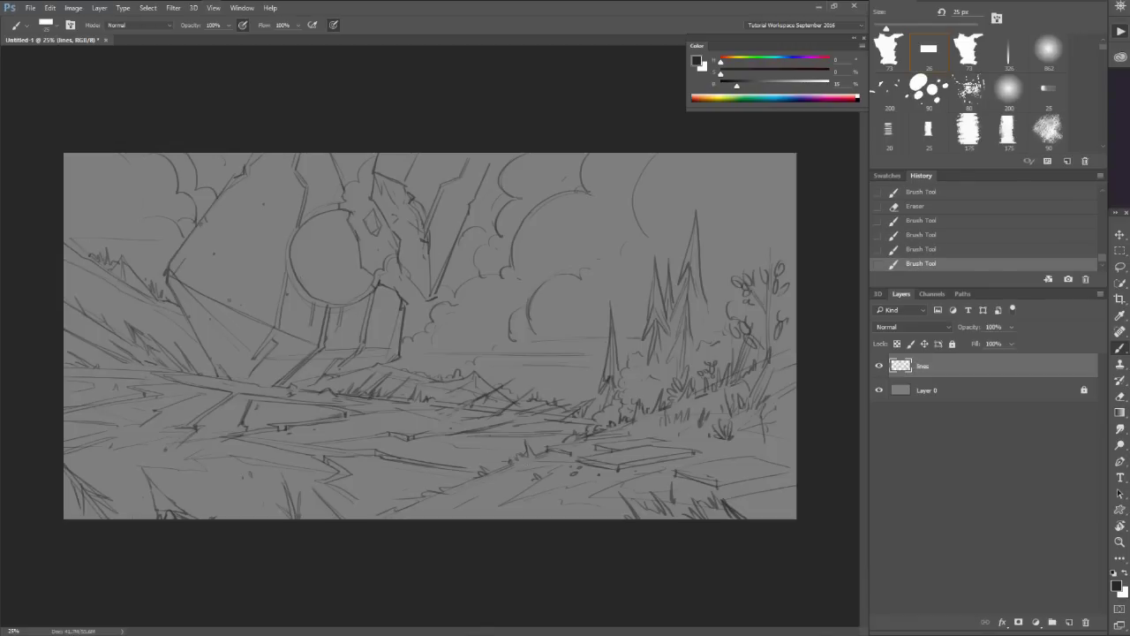
Redraw the near bank's edge with dark grass tufts, and darken the grass accents along the bank below the conifers.
{"action": "key", "text": "e"}
{"action": "mouse_move", "coordinate": [507, 465]}
{"action": "left_mouse_down"}
{"action": "mouse_move", "coordinate": [503, 463]}
{"action": "mouse_move", "coordinate": [447, 489]}
{"action": "mouse_move", "coordinate": [474, 457]}
{"action": "mouse_move", "coordinate": [440, 473]}
{"action": "mouse_move", "coordinate": [475, 463]}
{"action": "mouse_move", "coordinate": [471, 473]}
{"action": "mouse_move", "coordinate": [476, 462]}
{"action": "mouse_move", "coordinate": [473, 492]}
{"action": "mouse_move", "coordinate": [484, 493]}
{"action": "mouse_move", "coordinate": [449, 515]}
{"action": "mouse_move", "coordinate": [464, 518]}
{"action": "mouse_move", "coordinate": [473, 513]}
{"action": "mouse_move", "coordinate": [427, 519]}
{"action": "mouse_move", "coordinate": [410, 504]}
{"action": "mouse_move", "coordinate": [351, 518]}
{"action": "mouse_move", "coordinate": [434, 493]}
{"action": "mouse_move", "coordinate": [395, 504]}
{"action": "mouse_move", "coordinate": [433, 493]}
{"action": "mouse_move", "coordinate": [397, 508]}
{"action": "left_mouse_up"}
{"action": "left_click", "coordinate": [483, 474]}
{"action": "key", "text": "b"}
{"action": "left_click", "coordinate": [504, 462]}
{"action": "left_click", "coordinate": [458, 480]}
{"action": "key", "text": "e"}
{"action": "key", "text": "b"}
{"action": "left_click_drag", "start_coordinate": [410, 502], "coordinate": [393, 510]}
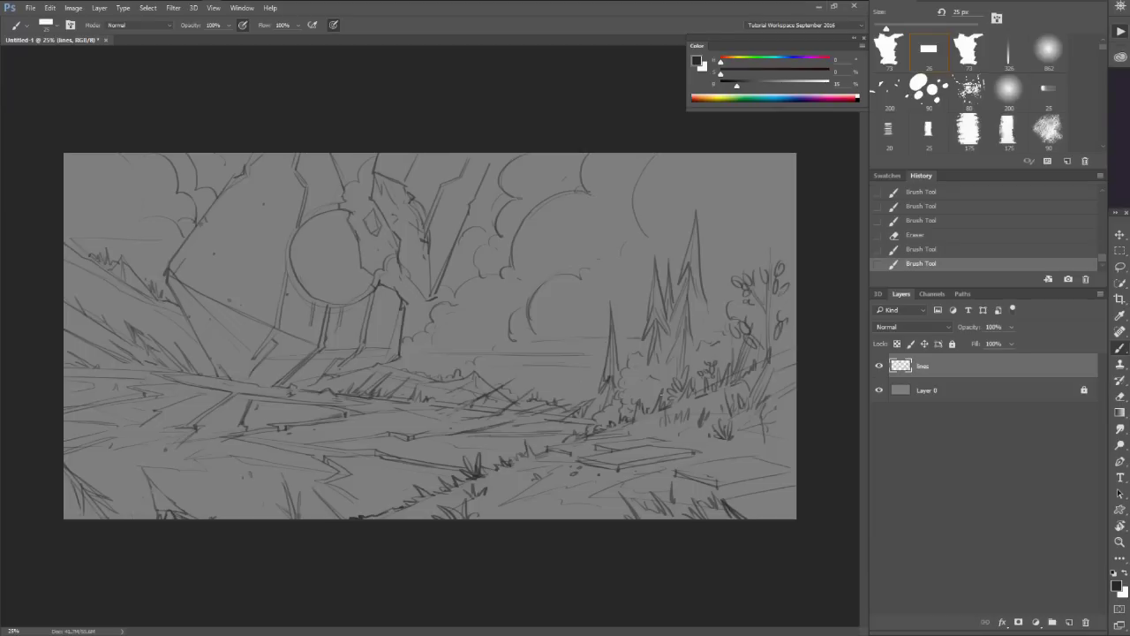
{"action": "left_click_drag", "start_coordinate": [676, 399], "coordinate": [665, 406]}
{"action": "left_click_drag", "start_coordinate": [581, 427], "coordinate": [575, 440]}
Remove the pointed shapes and grass strokes from the lower-left corner of the foreground, cutting the remaining pieces with lasso selections.
{"action": "key", "text": "e"}
{"action": "left_click_drag", "start_coordinate": [149, 475], "coordinate": [164, 514]}
{"action": "key", "text": "l"}
{"action": "mouse_move", "coordinate": [242, 528]}
{"action": "left_mouse_down"}
{"action": "mouse_move", "coordinate": [190, 556]}
{"action": "mouse_move", "coordinate": [226, 545]}
{"action": "left_mouse_up"}
{"action": "key", "text": "ctrl+x"}
{"action": "mouse_move", "coordinate": [159, 523]}
{"action": "left_mouse_down"}
{"action": "mouse_move", "coordinate": [46, 535]}
{"action": "mouse_move", "coordinate": [187, 542]}
{"action": "left_mouse_up"}
{"action": "key", "text": "ctrl+x"}
Sketch new slanted ground lines and short grass strokes in the lower-left corner of the foreground.
{"action": "key", "text": "b"}
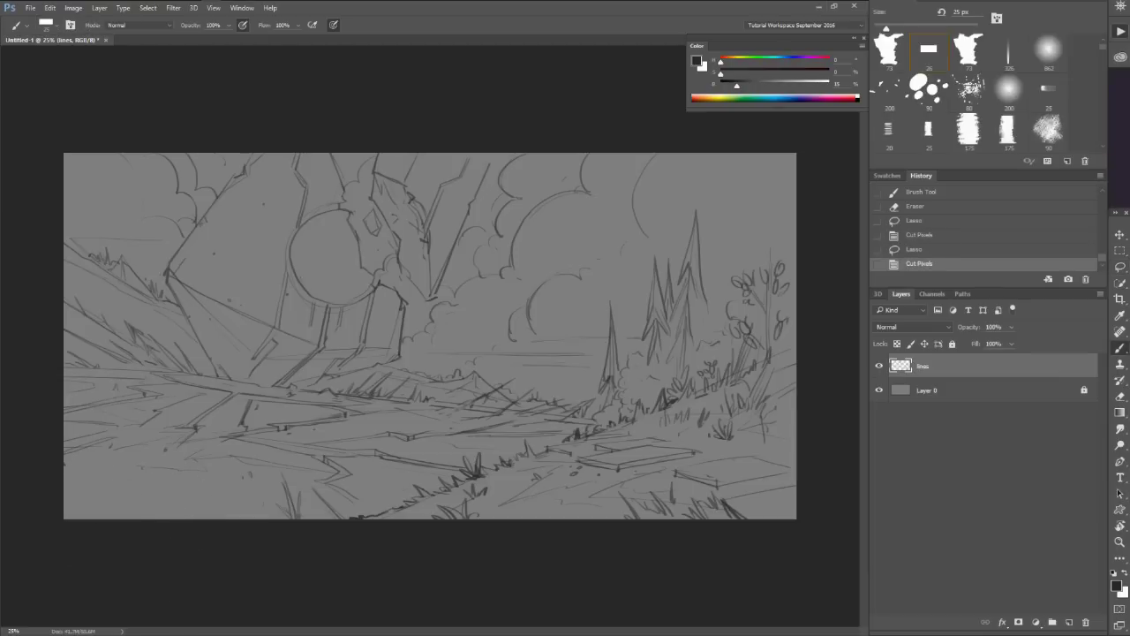
{"action": "left_click_drag", "start_coordinate": [110, 480], "coordinate": [77, 492]}
{"action": "mouse_move", "coordinate": [68, 496]}
{"action": "left_mouse_down"}
{"action": "mouse_move", "coordinate": [122, 476]}
{"action": "mouse_move", "coordinate": [50, 505]}
{"action": "mouse_move", "coordinate": [131, 478]}
{"action": "mouse_move", "coordinate": [68, 481]}
{"action": "mouse_move", "coordinate": [95, 470]}
{"action": "left_mouse_up"}
{"action": "left_click_drag", "start_coordinate": [84, 527], "coordinate": [82, 528]}
{"action": "left_click_drag", "start_coordinate": [136, 494], "coordinate": [96, 521]}
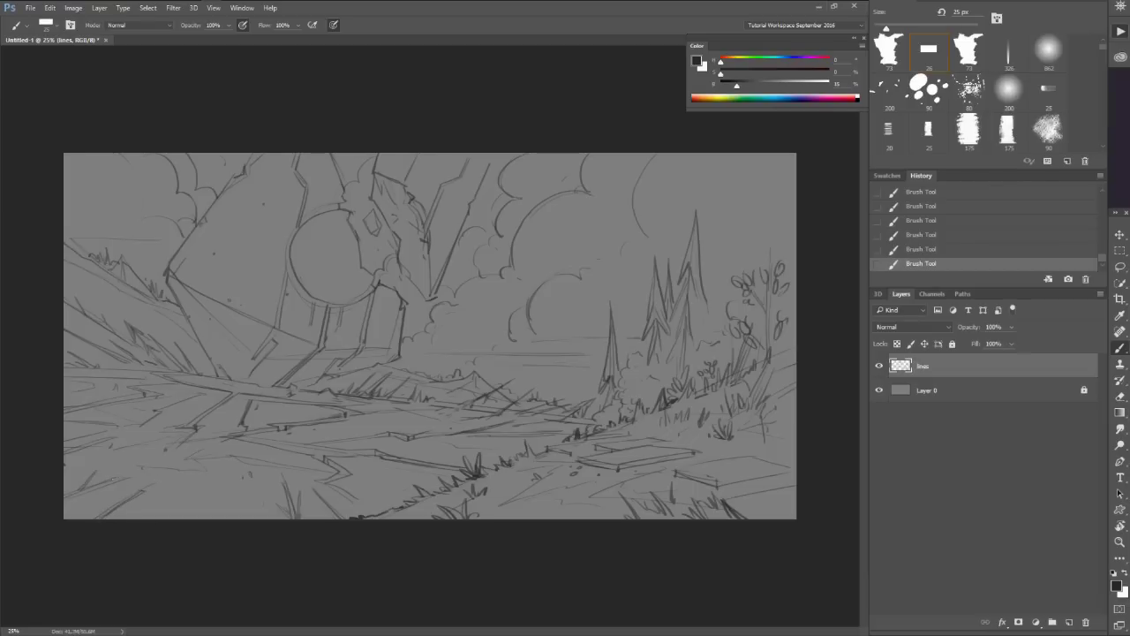
Clean up and redraw the grass tufts in the lower-left foreground, and rework the lower end of the bank's edge.
{"action": "key", "text": "e"}
{"action": "mouse_move", "coordinate": [130, 478]}
{"action": "left_mouse_down"}
{"action": "mouse_move", "coordinate": [93, 483]}
{"action": "mouse_move", "coordinate": [115, 508]}
{"action": "mouse_move", "coordinate": [118, 499]}
{"action": "mouse_move", "coordinate": [113, 510]}
{"action": "mouse_move", "coordinate": [115, 494]}
{"action": "mouse_move", "coordinate": [113, 510]}
{"action": "mouse_move", "coordinate": [124, 505]}
{"action": "left_mouse_up"}
{"action": "key", "text": "b"}
{"action": "key", "text": "e"}
{"action": "key", "text": "b"}
{"action": "key", "text": "e"}
{"action": "key", "text": "b"}
{"action": "mouse_move", "coordinate": [138, 498]}
{"action": "left_mouse_down"}
{"action": "mouse_move", "coordinate": [120, 508]}
{"action": "mouse_move", "coordinate": [157, 518]}
{"action": "left_mouse_up"}
{"action": "key", "text": "e"}
{"action": "key", "text": "b"}
{"action": "left_click_drag", "start_coordinate": [378, 514], "coordinate": [395, 511]}
Erase the stray diagonal line inside the structure's lower-left face and add small surface marks there.
{"action": "key", "text": "e"}
{"action": "mouse_move", "coordinate": [252, 355]}
{"action": "left_mouse_down"}
{"action": "mouse_move", "coordinate": [185, 284]}
{"action": "mouse_move", "coordinate": [196, 293]}
{"action": "left_mouse_up"}
{"action": "mouse_move", "coordinate": [196, 292]}
{"action": "left_mouse_down"}
{"action": "mouse_move", "coordinate": [206, 296]}
{"action": "mouse_move", "coordinate": [199, 289]}
{"action": "left_mouse_up"}
{"action": "key", "text": "b"}
{"action": "left_click", "coordinate": [230, 300]}
{"action": "left_click", "coordinate": [242, 327]}
{"action": "key", "text": "e"}
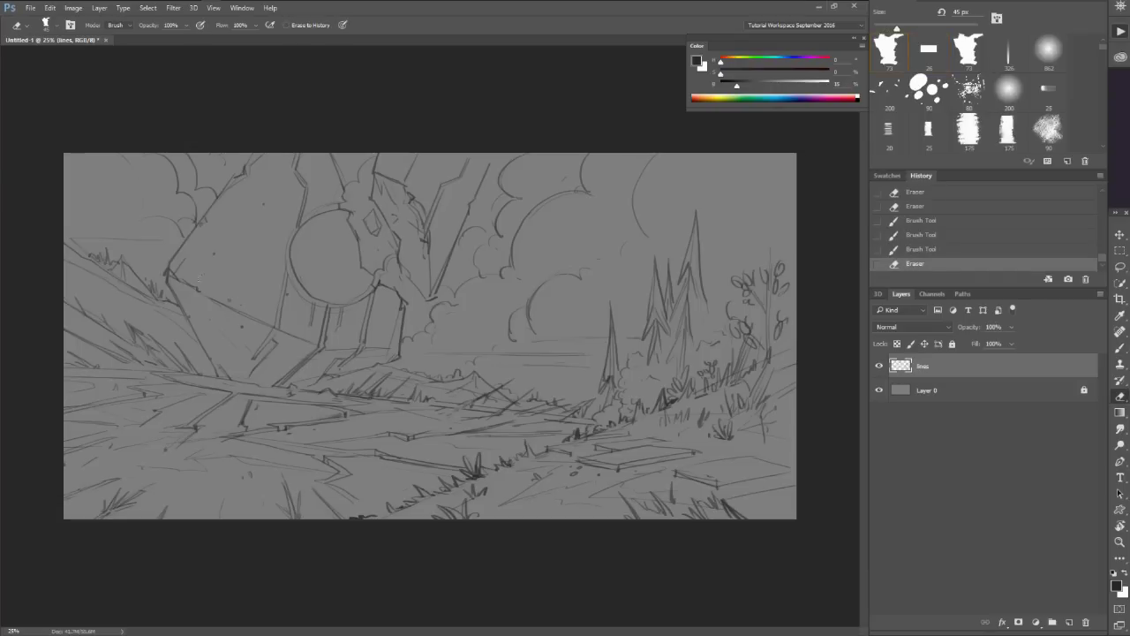
Thicken the structure's left outline above and below its protruding left corner.
{"action": "key", "text": "b"}
{"action": "left_click_drag", "start_coordinate": [168, 282], "coordinate": [219, 376]}
{"action": "left_click_drag", "start_coordinate": [168, 278], "coordinate": [203, 218]}
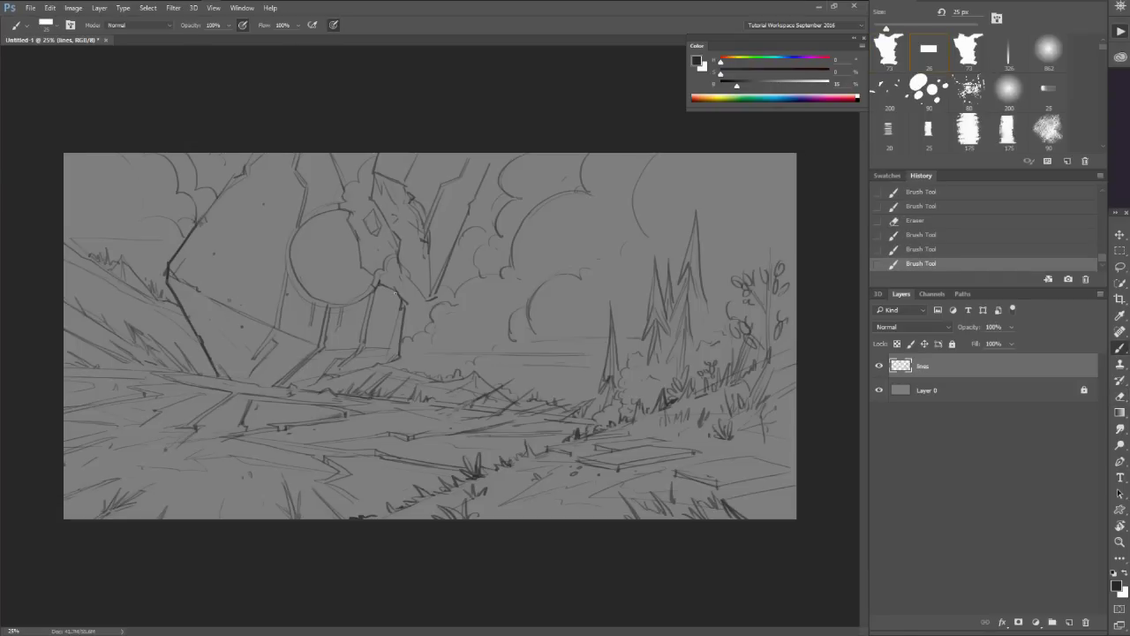
Thicken the outlines of the structure's right side, the pointed hanging shard and the crack beside the round opening.
{"action": "left_click_drag", "start_coordinate": [405, 307], "coordinate": [398, 360]}
{"action": "mouse_move", "coordinate": [408, 277]}
{"action": "left_mouse_down"}
{"action": "mouse_move", "coordinate": [431, 302]}
{"action": "mouse_move", "coordinate": [497, 154]}
{"action": "left_mouse_up"}
{"action": "mouse_move", "coordinate": [378, 154]}
{"action": "left_mouse_down"}
{"action": "mouse_move", "coordinate": [372, 200]}
{"action": "mouse_move", "coordinate": [400, 259]}
{"action": "left_mouse_up"}
{"action": "mouse_move", "coordinate": [364, 219]}
{"action": "left_mouse_down"}
{"action": "mouse_move", "coordinate": [372, 234]}
{"action": "mouse_move", "coordinate": [383, 228]}
{"action": "mouse_move", "coordinate": [370, 271]}
{"action": "mouse_move", "coordinate": [400, 295]}
{"action": "left_mouse_up"}
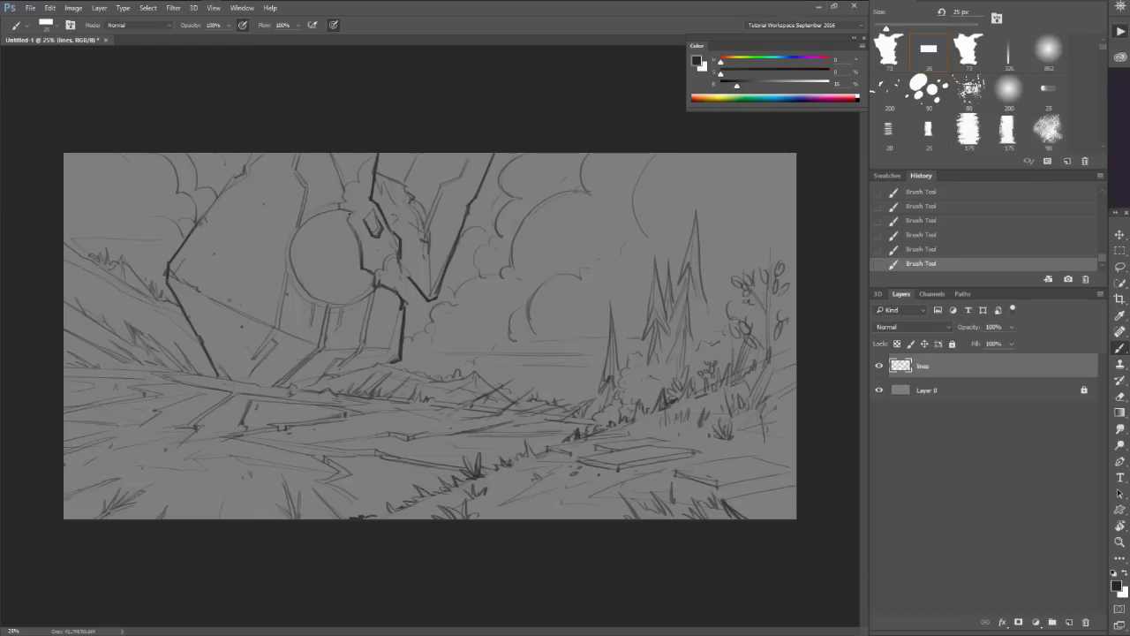
Thicken the crack edge above the round opening, the structure's upper-left outline and its base edge.
{"action": "left_click_drag", "start_coordinate": [350, 220], "coordinate": [333, 157]}
{"action": "left_click_drag", "start_coordinate": [257, 154], "coordinate": [204, 220]}
{"action": "key", "text": "e"}
{"action": "key", "text": "b"}
{"action": "left_click_drag", "start_coordinate": [204, 219], "coordinate": [196, 223]}
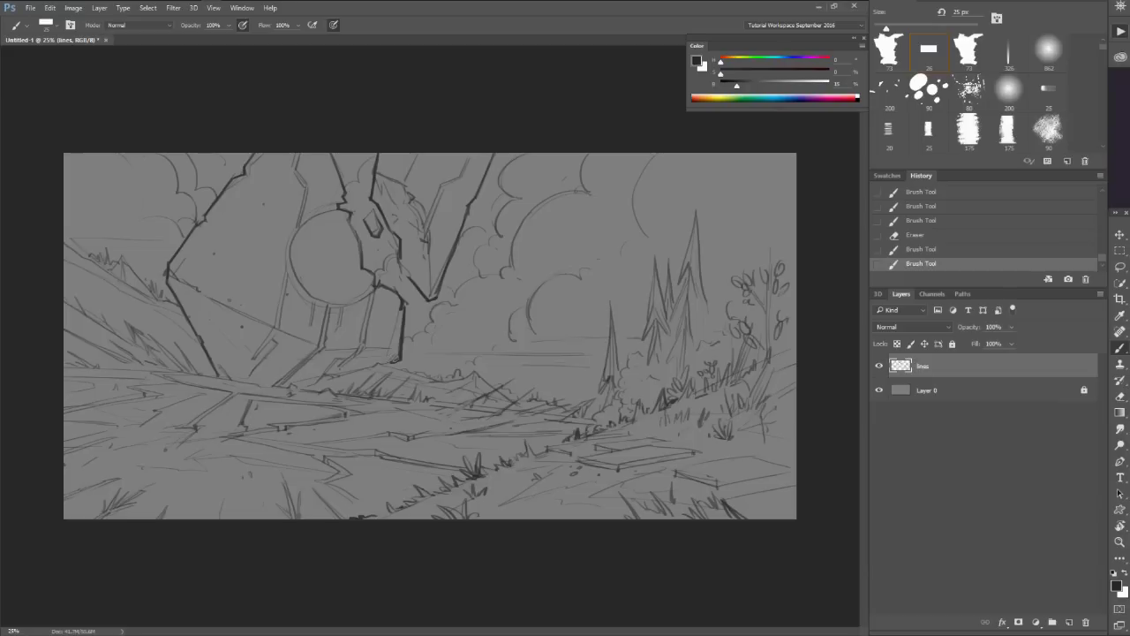
{"action": "left_click_drag", "start_coordinate": [366, 368], "coordinate": [301, 387]}
Darken the outlines of the small lone conifer and the left conifer of the taller group.
{"action": "mouse_move", "coordinate": [601, 383]}
{"action": "left_mouse_down"}
{"action": "mouse_move", "coordinate": [613, 297]}
{"action": "mouse_move", "coordinate": [619, 369]}
{"action": "left_mouse_up"}
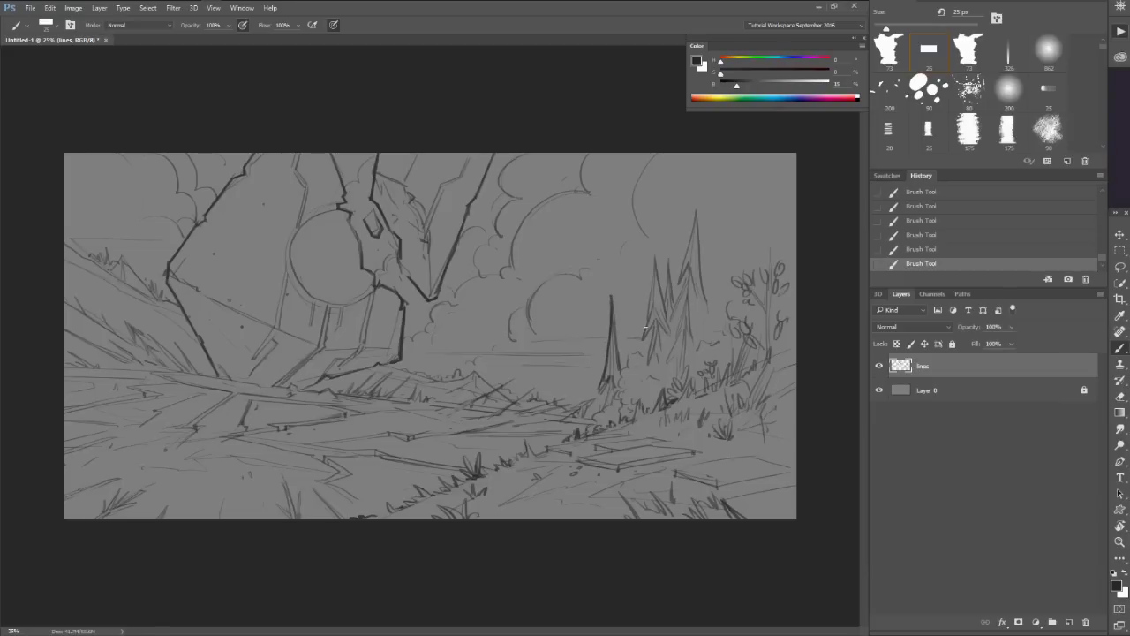
{"action": "left_click_drag", "start_coordinate": [655, 262], "coordinate": [646, 330]}
{"action": "left_click_drag", "start_coordinate": [662, 262], "coordinate": [671, 327]}
Clean up and redraw the large cloud's upper contour where it meets the neighbouring cloud.
{"action": "key", "text": "e"}
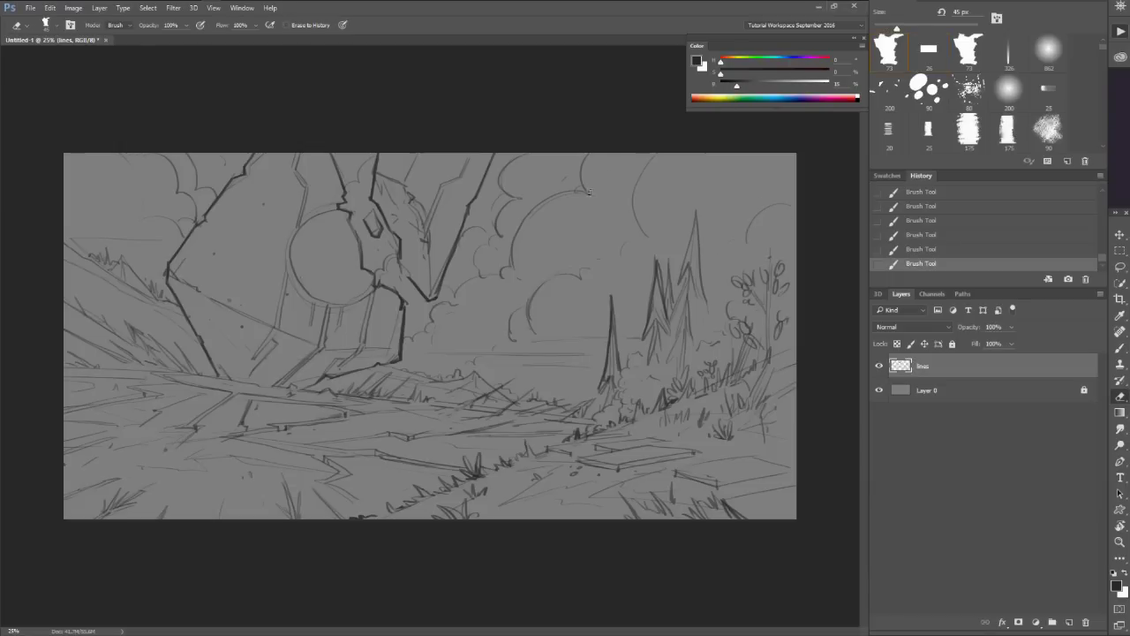
{"action": "mouse_move", "coordinate": [584, 191]}
{"action": "left_mouse_down"}
{"action": "mouse_move", "coordinate": [535, 209]}
{"action": "mouse_move", "coordinate": [583, 188]}
{"action": "left_mouse_up"}
{"action": "key", "text": "b"}
{"action": "left_click_drag", "start_coordinate": [585, 189], "coordinate": [590, 186]}
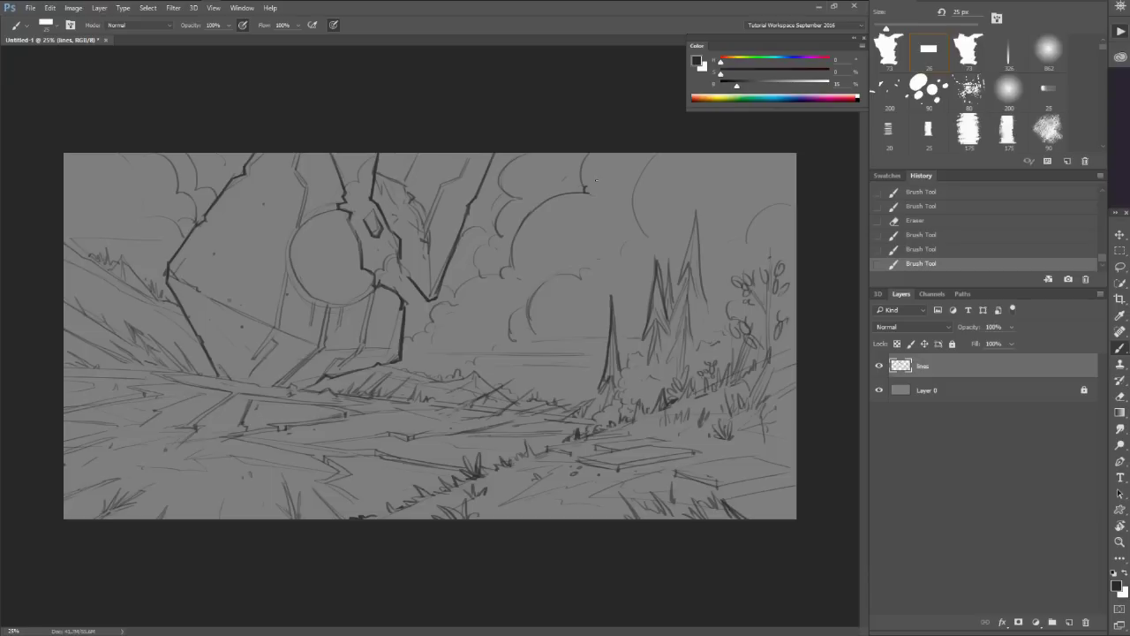